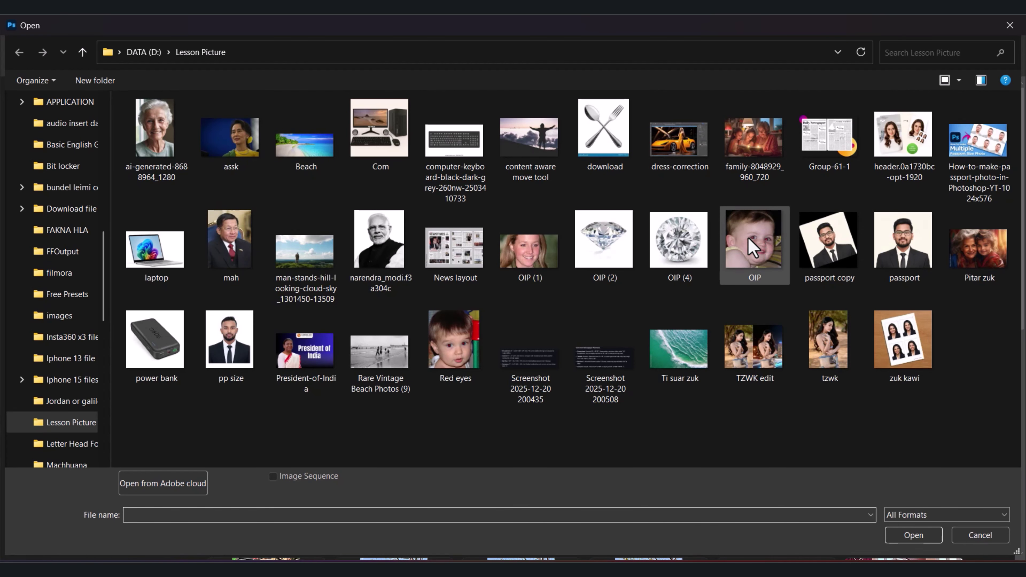
Open the images ai-generated-8688964_1280, Pitar zuk and Red eyes from the Lesson Picture folder together.
left_click(164, 122)
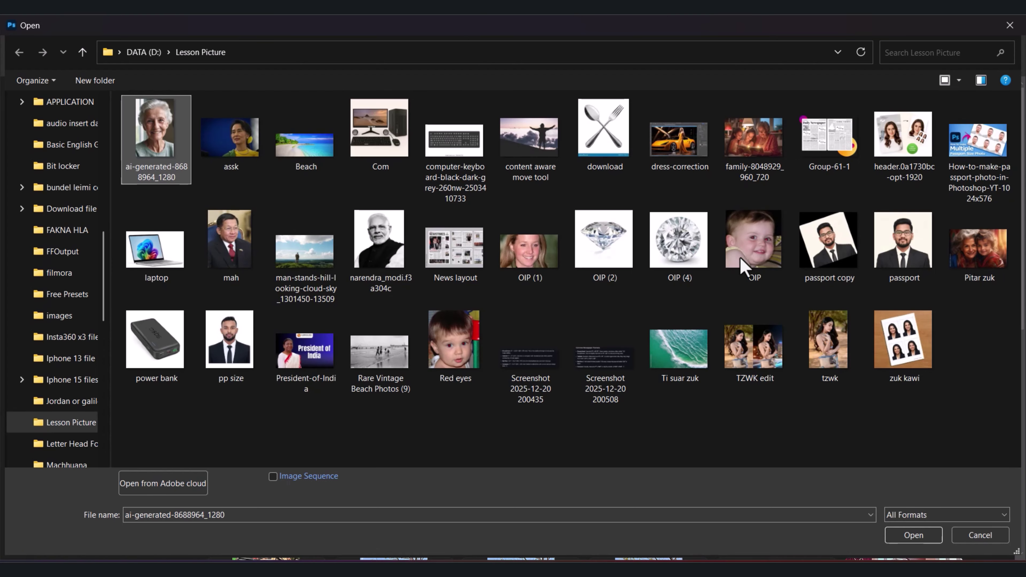
left_click(979, 249, "ctrl")
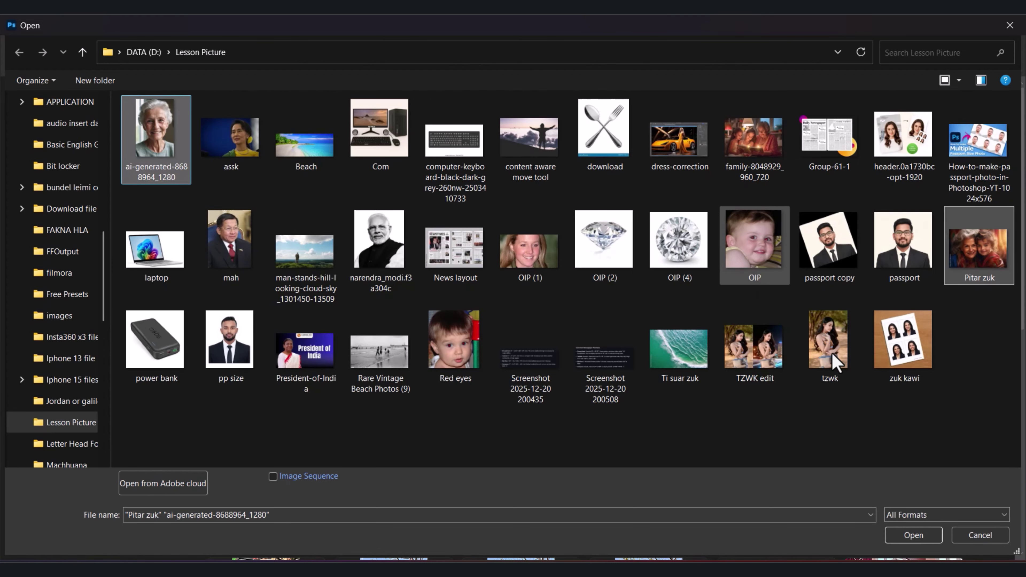
left_click(453, 356, "ctrl")
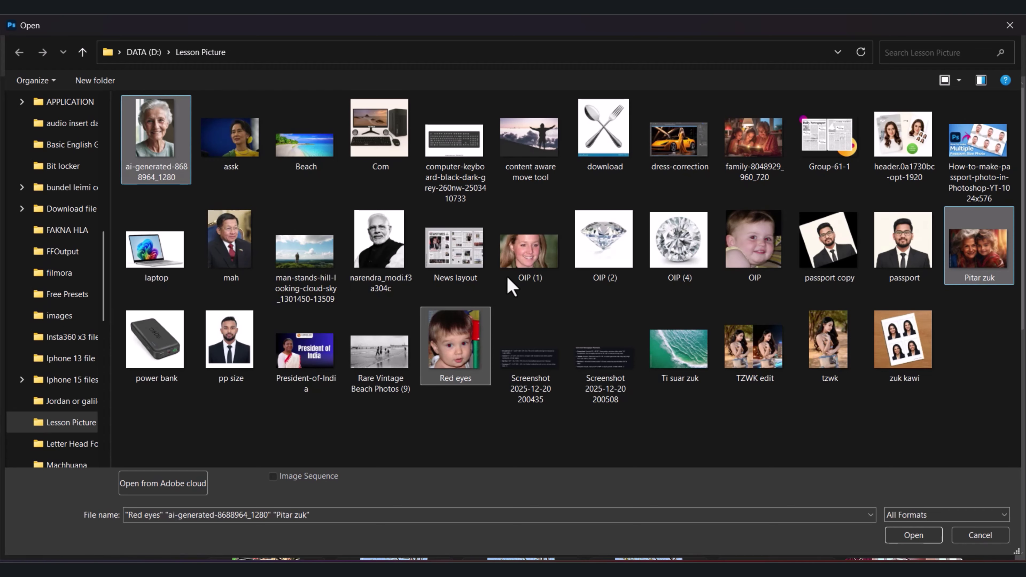
key("Return")
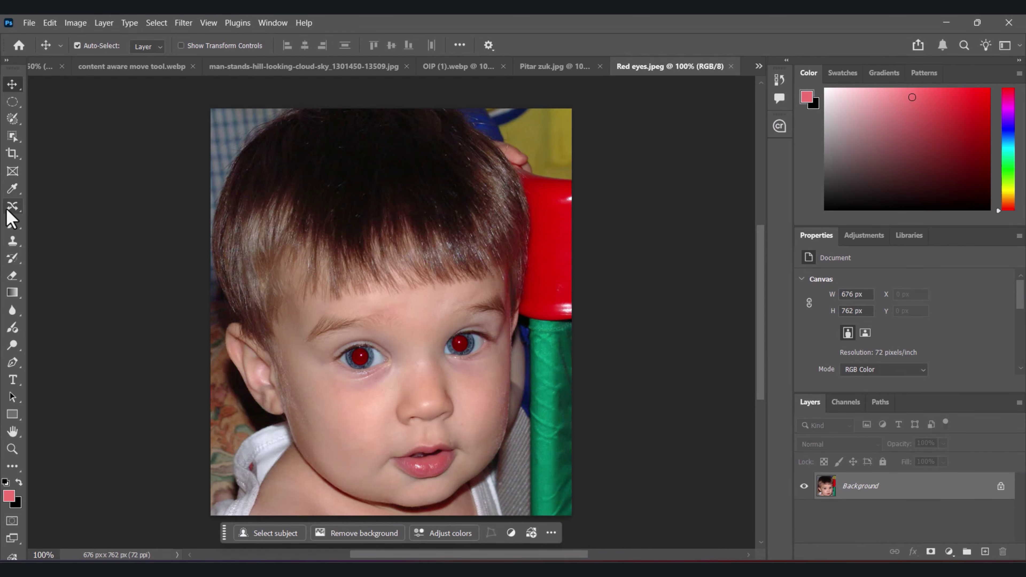
Choose the Spot Healing Brush Tool and open the OIP image from the Desktop.
right_click(12, 207)
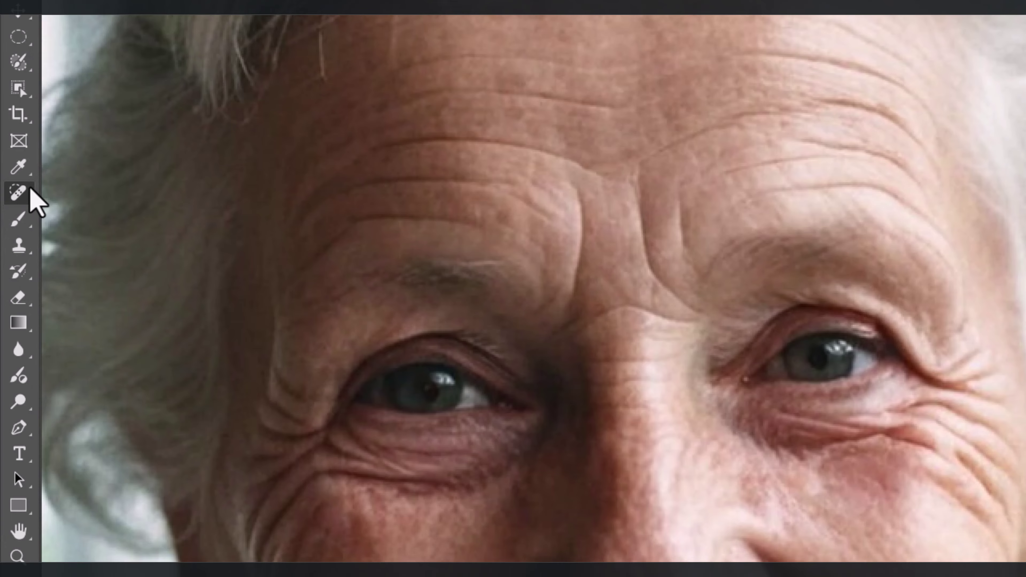
right_click(20, 193)
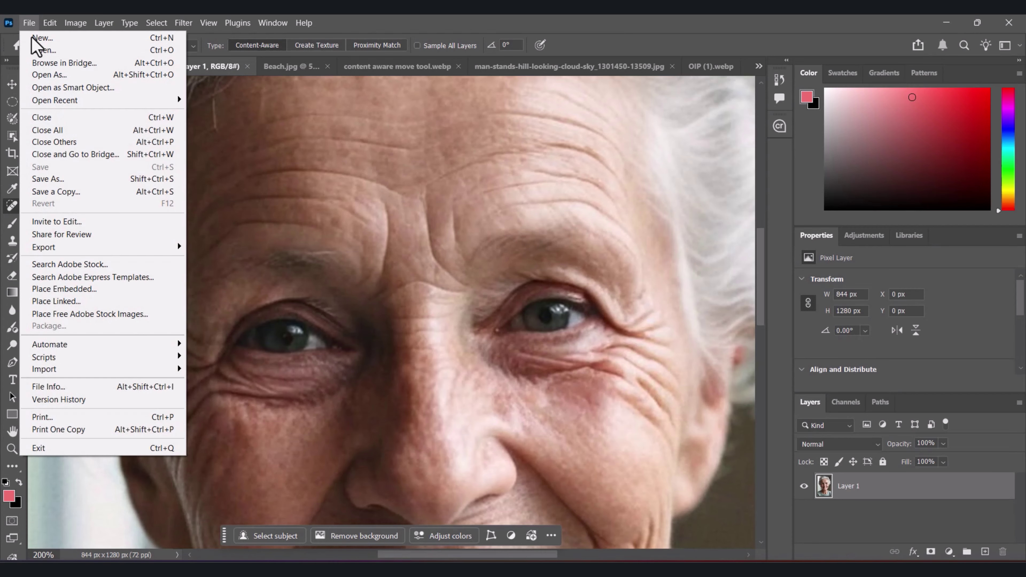
left_click(38, 51)
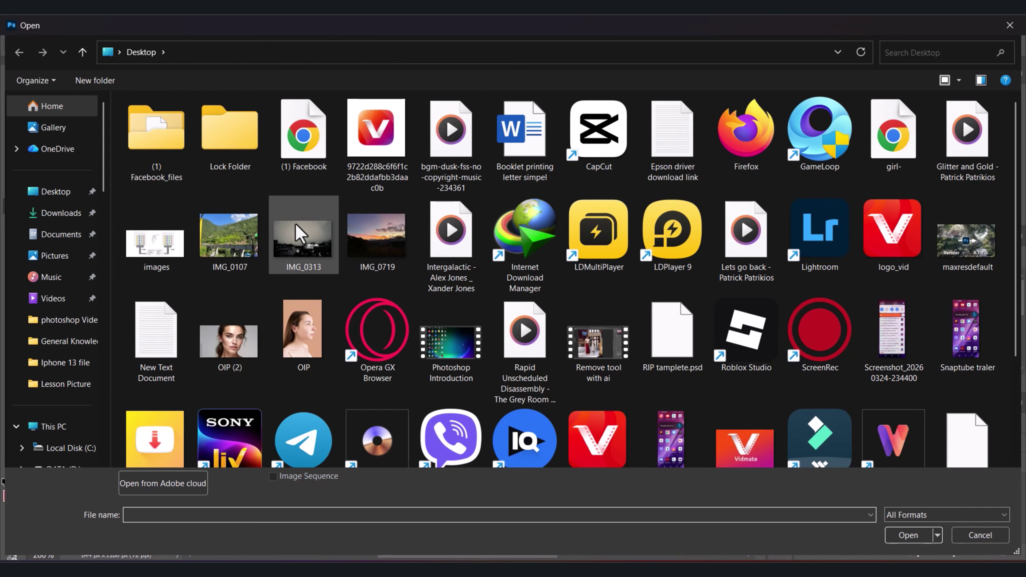
left_click(308, 332)
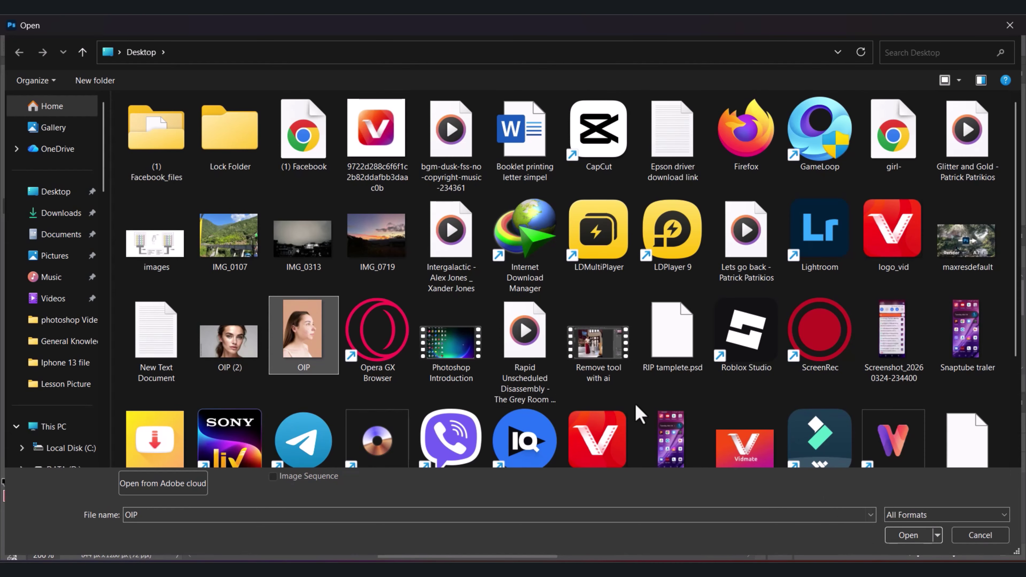
key("Return")
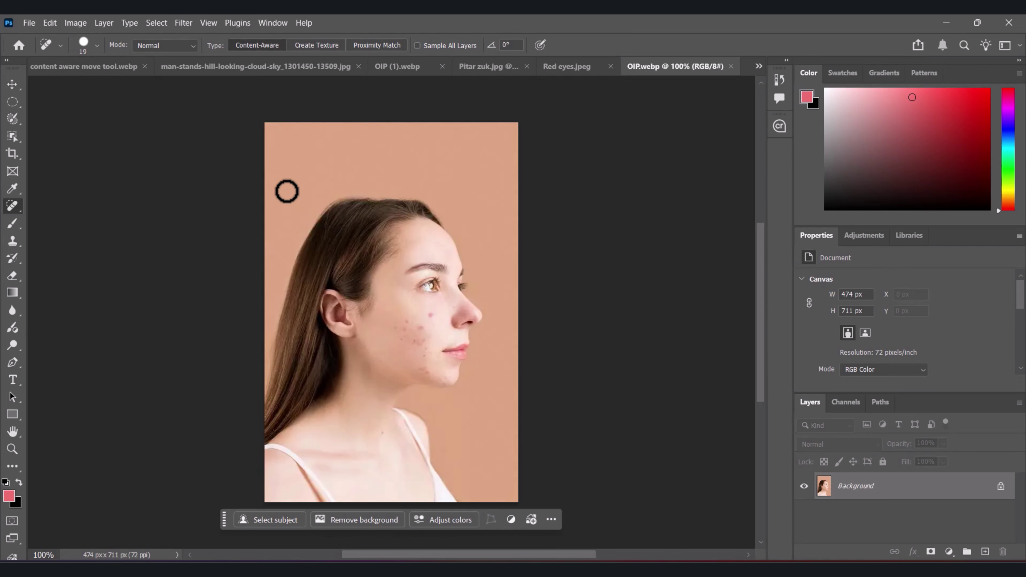
Heal two small blemishes on the woman's cheek nearest the ear with the Spot Healing Brush at size 10.
key("ctrl+plus")
key("ctrl+plus")
key("ctrl+plus")
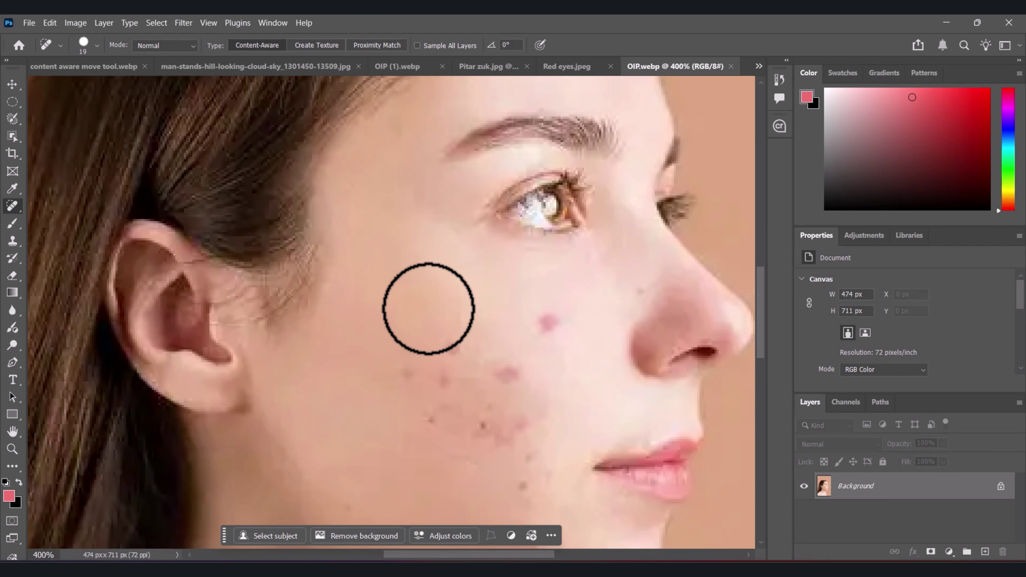
mouse_move(404, 256)
left_mouse_down()
mouse_move(392, 229)
mouse_move(392, 251)
mouse_move(431, 289)
left_mouse_up()
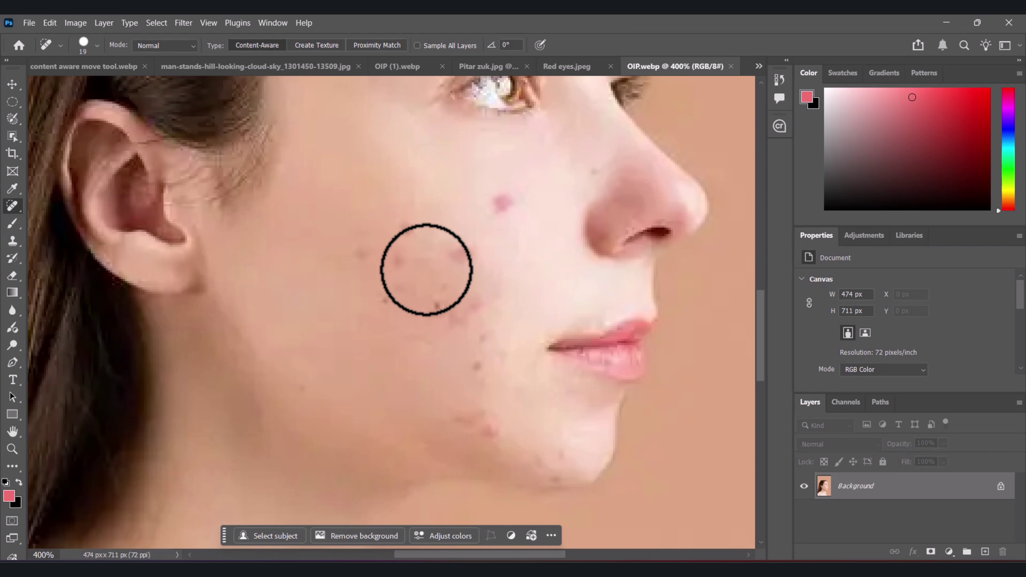
key("[")
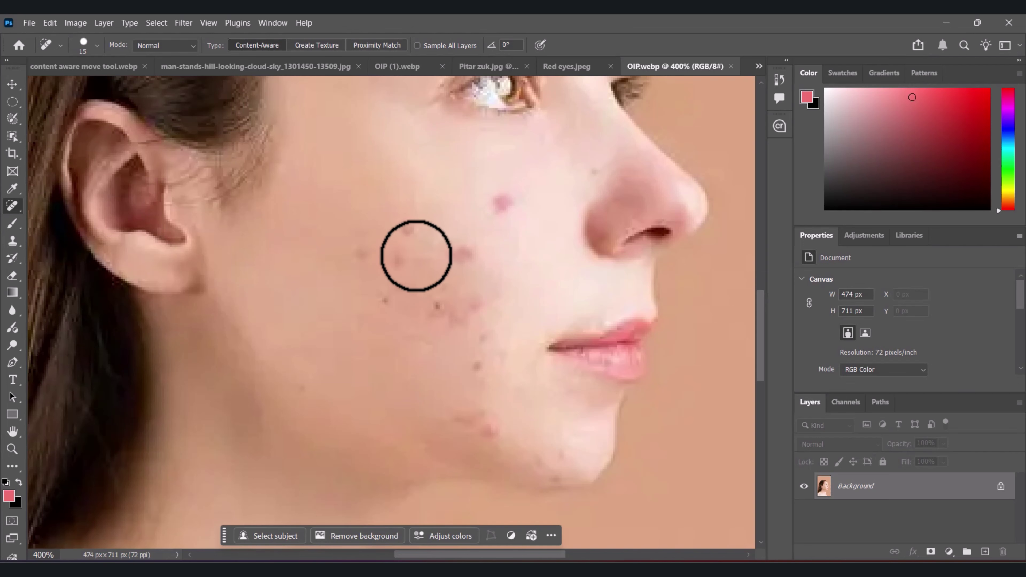
right_click(18, 206)
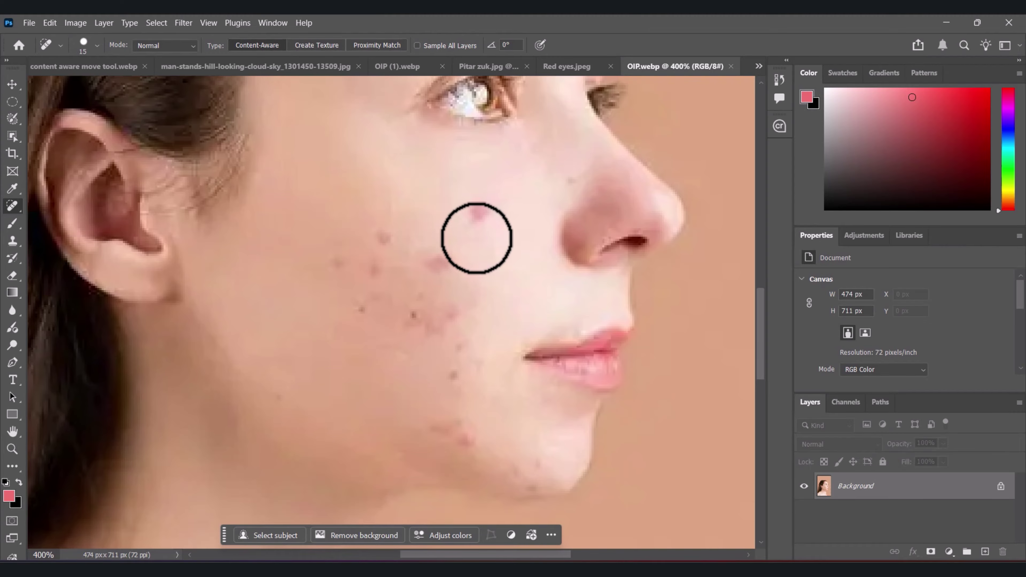
key("bracketright")
key("bracketright")
key("bracketleft")
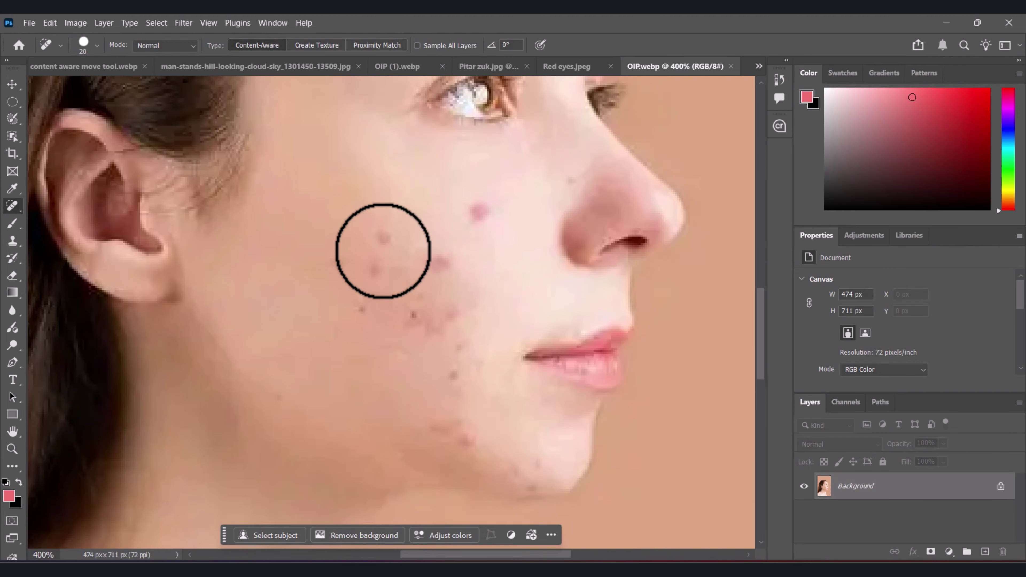
key("bracketleft")
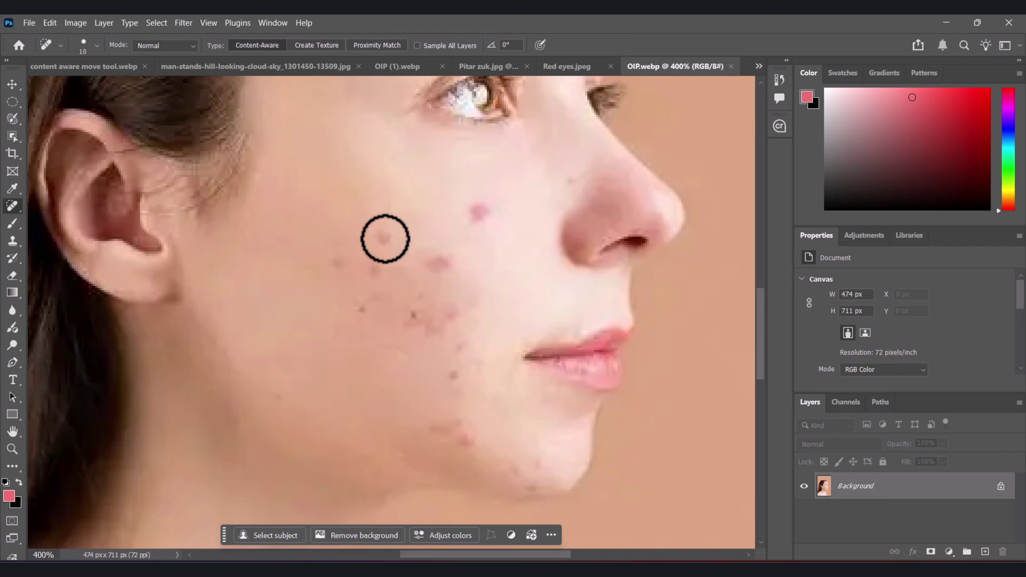
left_click(337, 265)
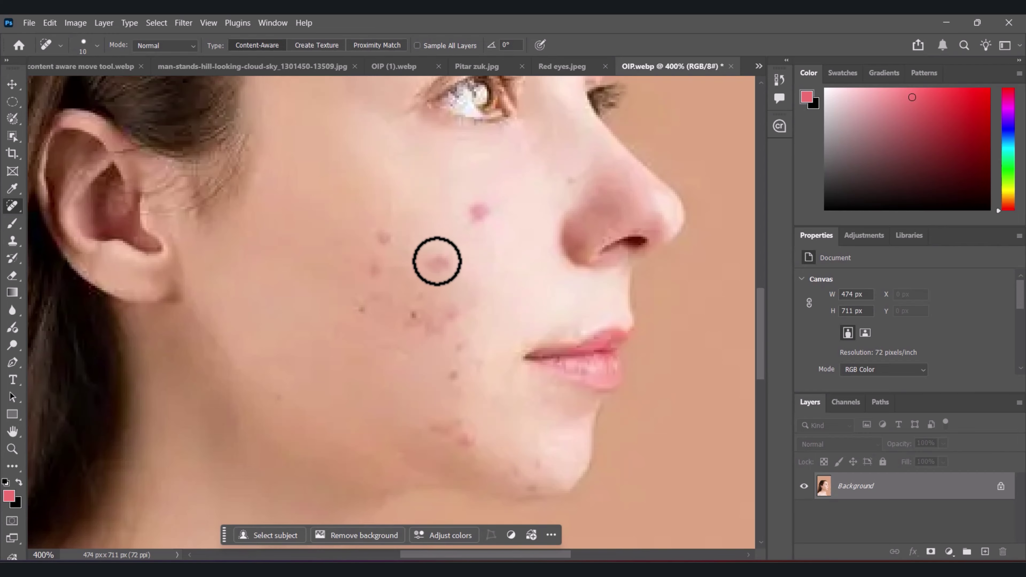
left_click(383, 238)
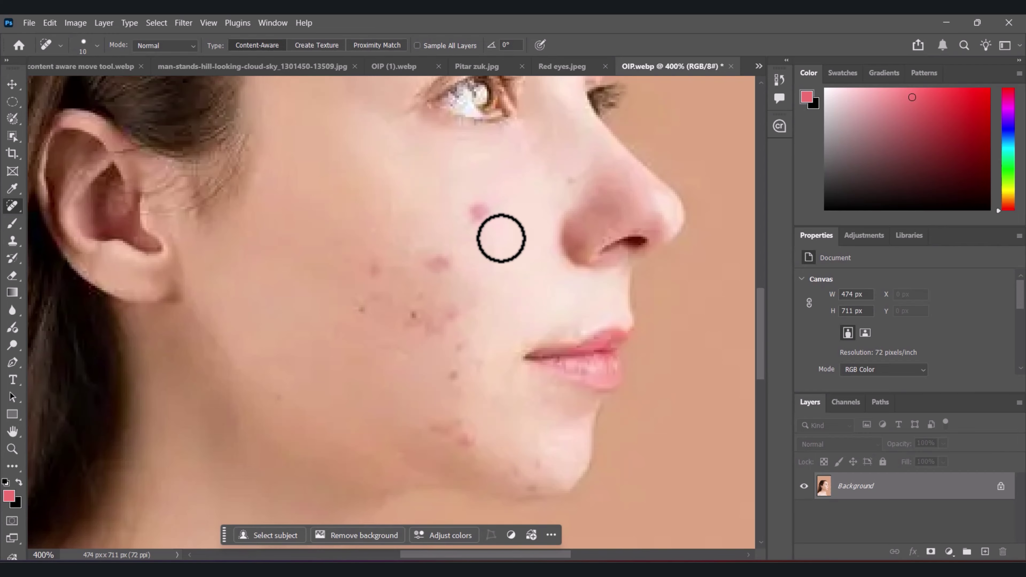
Heal the pink spot below the eye and the redness beneath it on the cheek with the Spot Healing Brush at size 15.
key("bracketright")
left_click(477, 212)
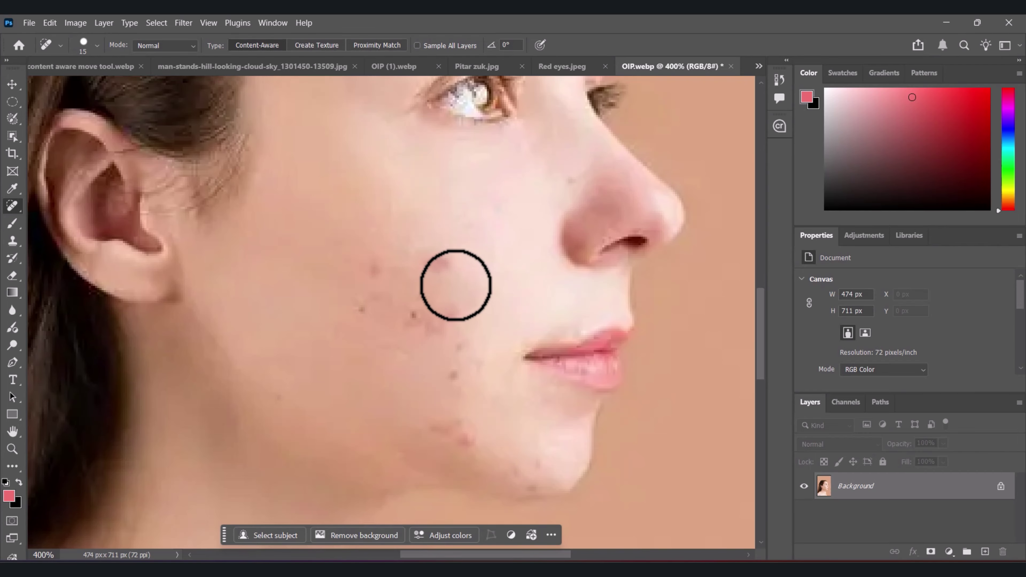
left_click(447, 281)
key("bracketright")
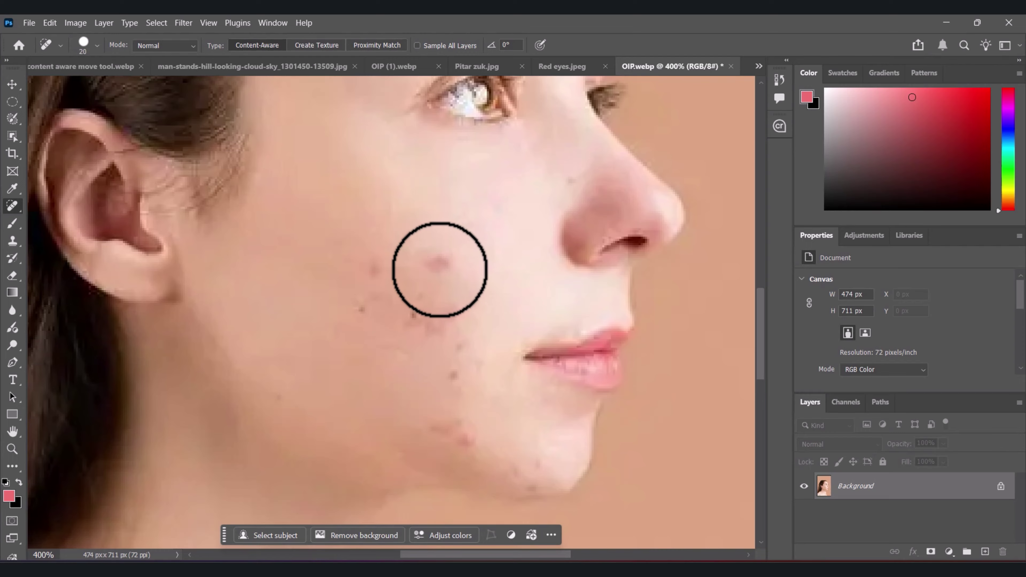
Set the Spot Healing Brush to size 10 and heal the remaining distinct spots on the lower cheek and jaw.
key("bracketleft")
key("bracketleft")
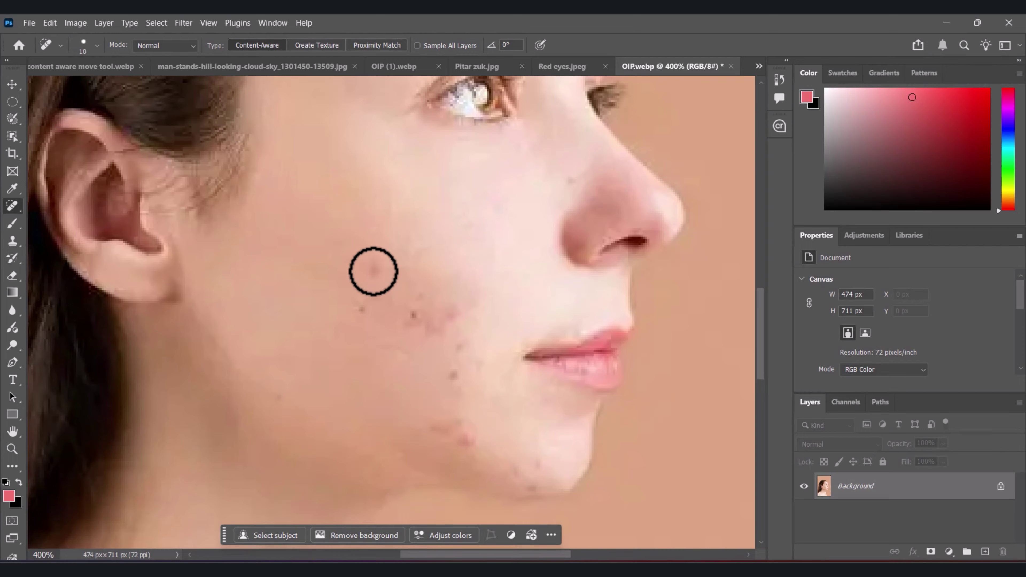
left_click(361, 309)
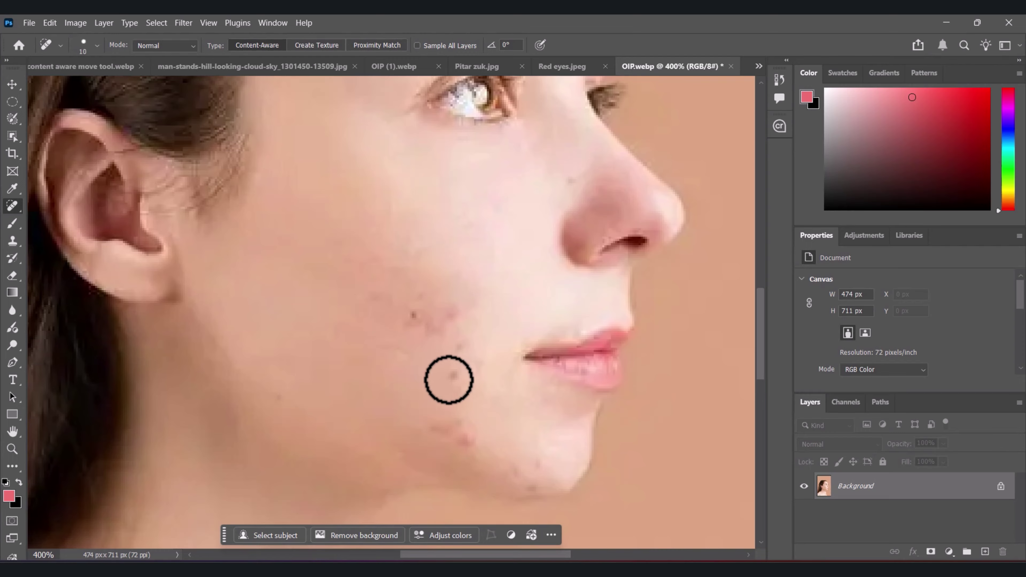
left_click(453, 374)
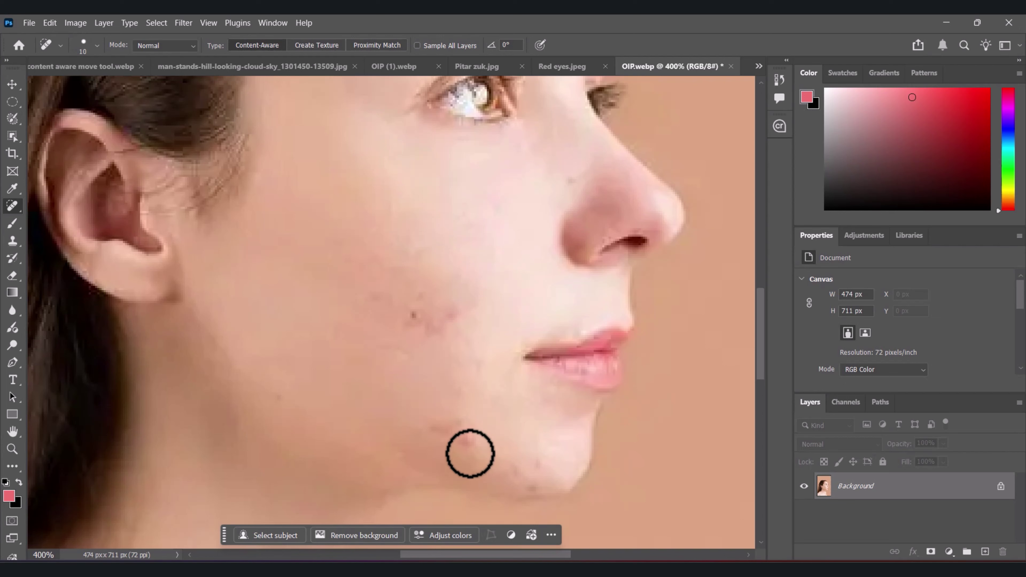
left_click(465, 443)
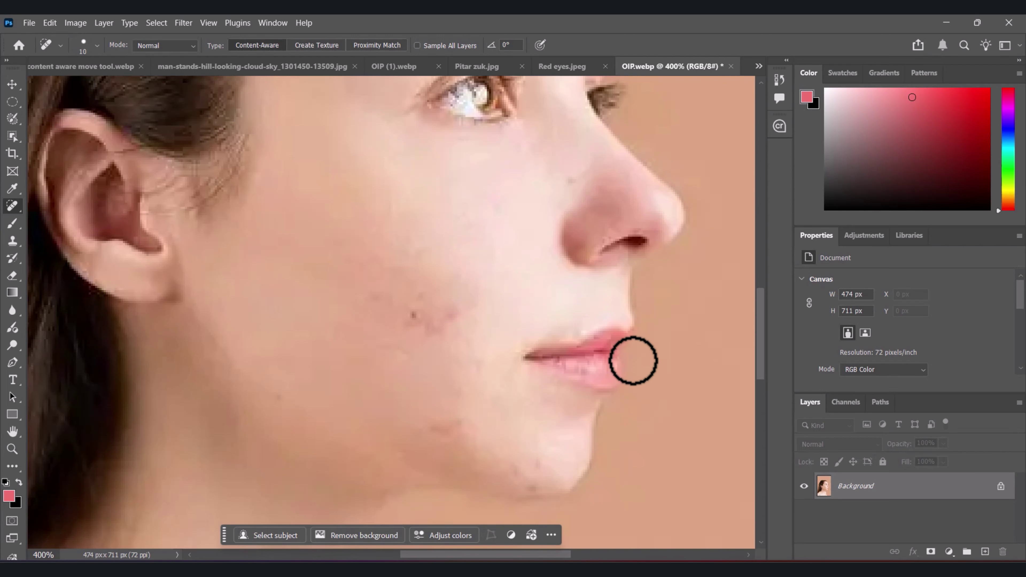
Switch from the Spot Healing Brush Tool to the Remove Tool.
right_click(13, 207)
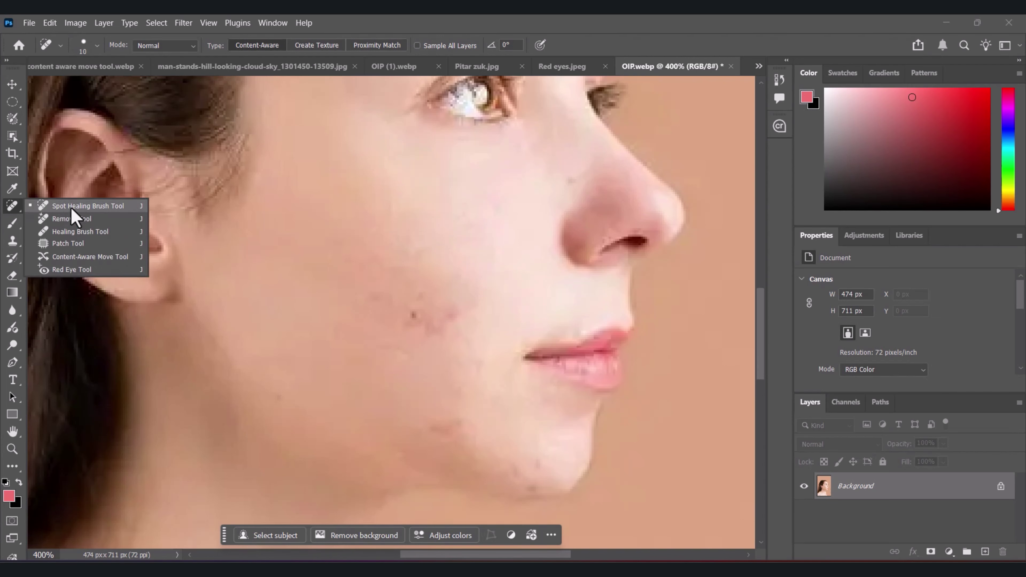
left_click(72, 213)
right_click(13, 207)
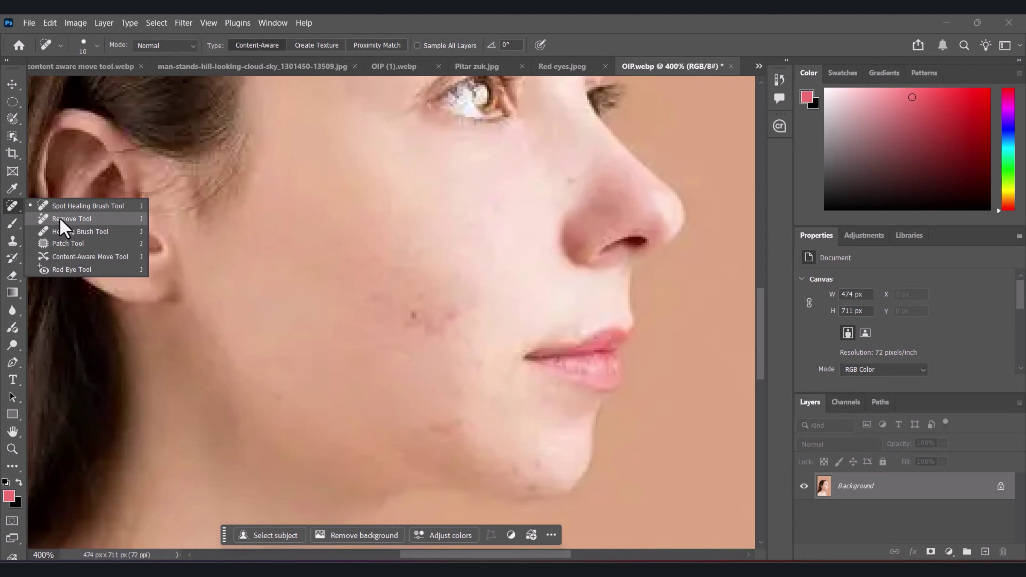
left_click(60, 219)
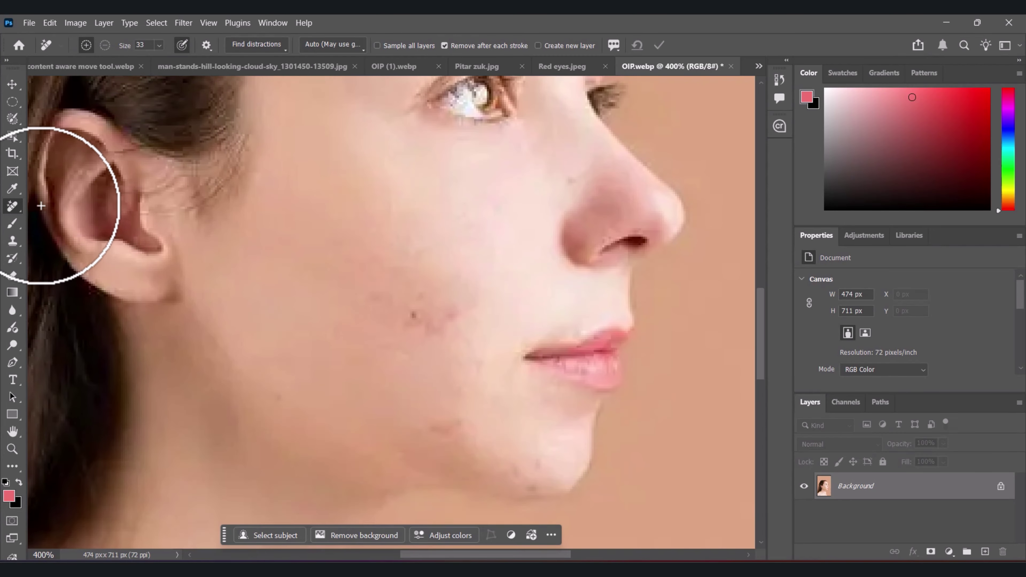
Choose the Healing Brush Tool and open the OIP (2) image from the Desktop.
right_click(12, 208)
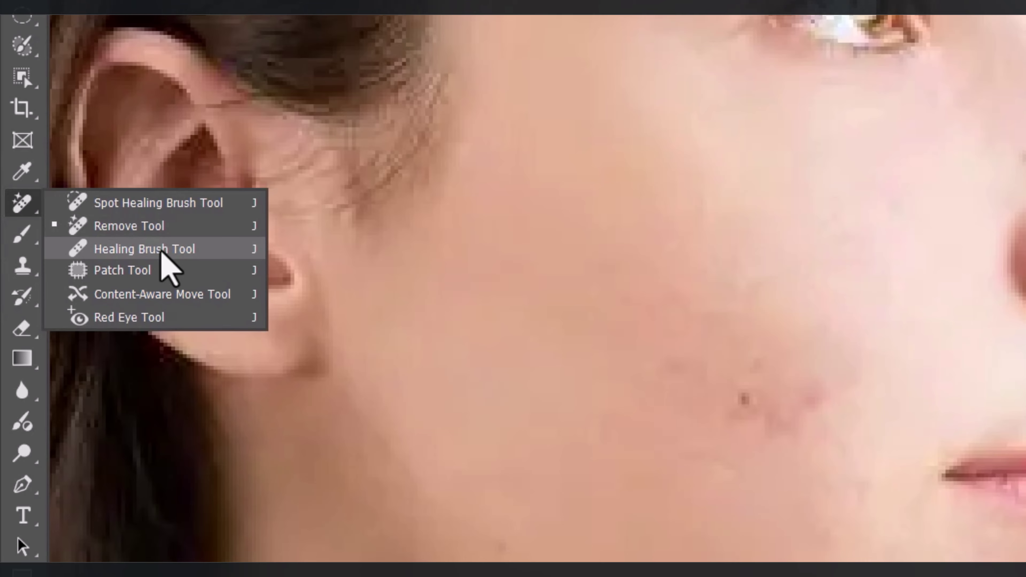
left_click(161, 249)
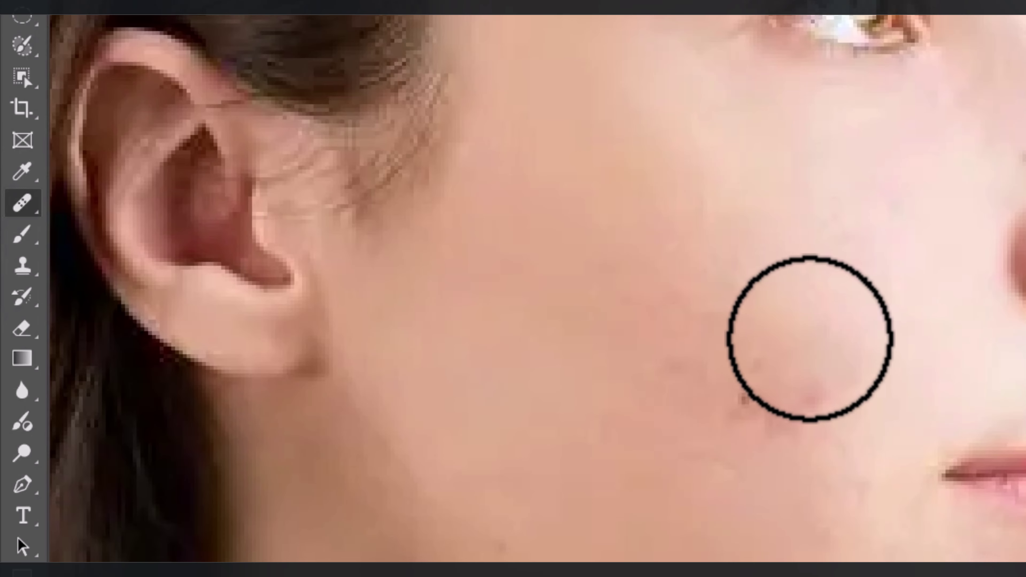
key("ctrl+o")
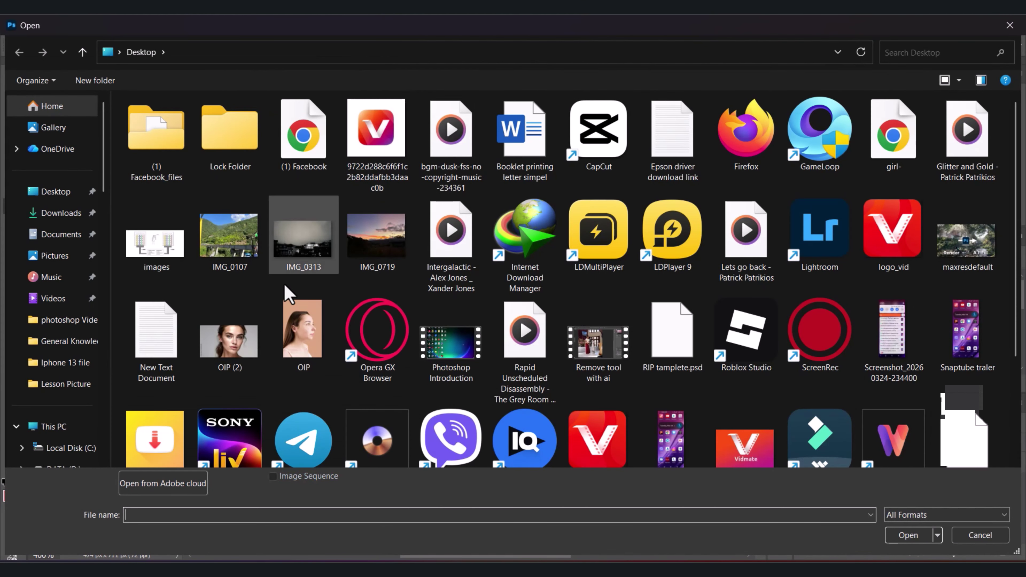
left_click(242, 352)
left_click(908, 535)
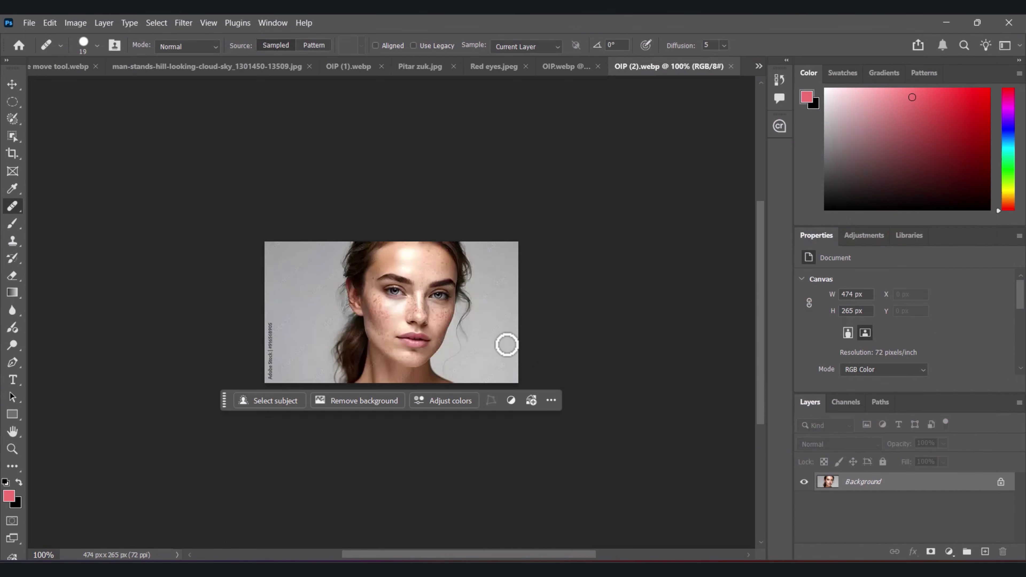
Choose the Healing Brush Tool, set its size to 10 and sample clean skin on the woman's upper forehead.
key("ctrl+plus")
key("ctrl+plus")
key("ctrl+plus")
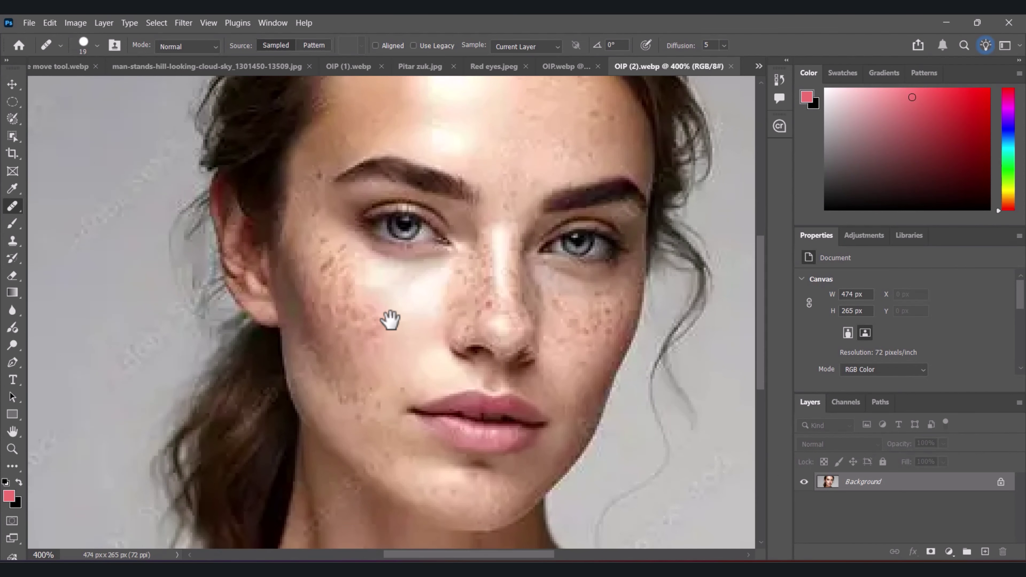
scroll(395, 308, "up", 4)
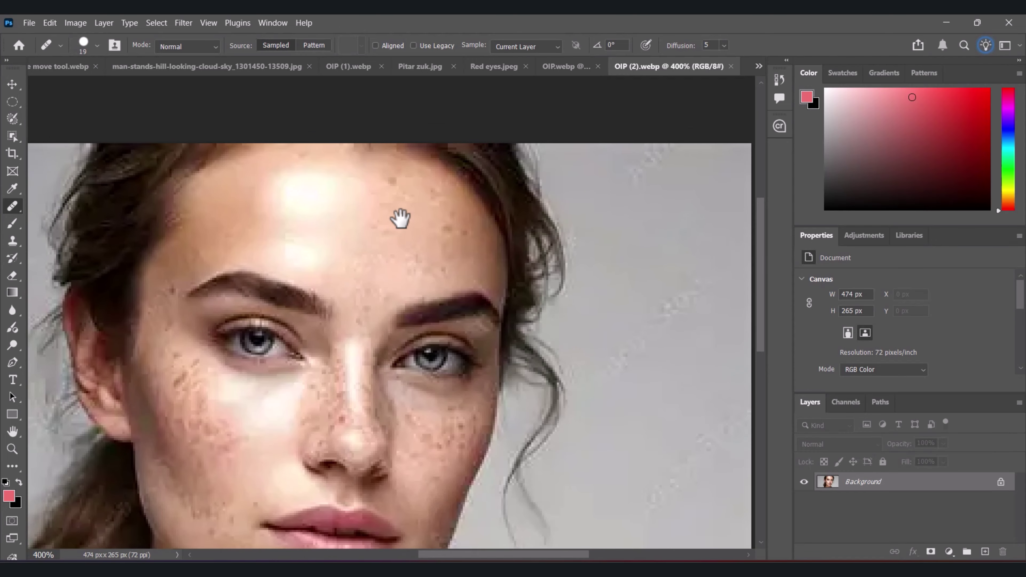
right_click(12, 206)
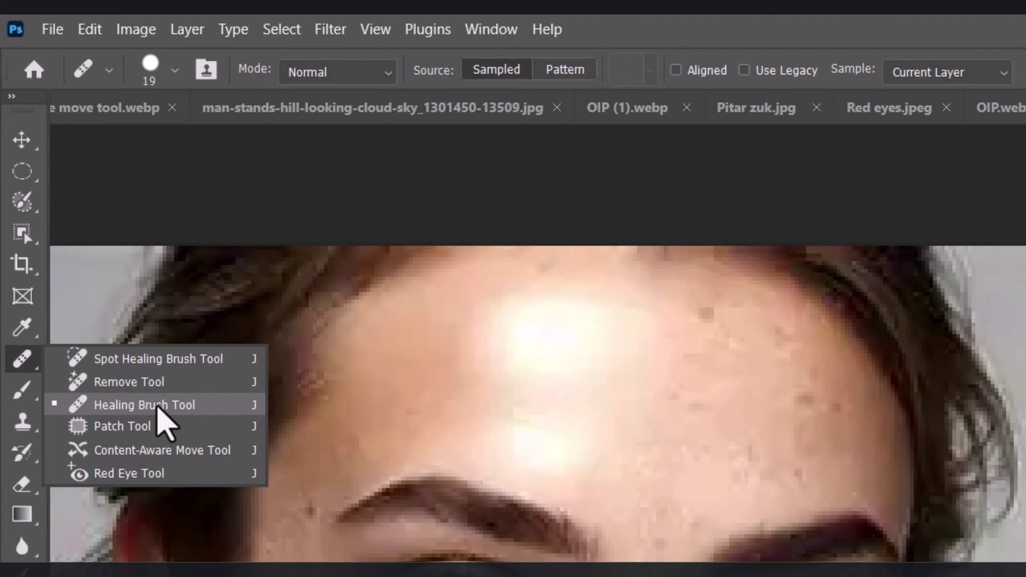
left_click(157, 405)
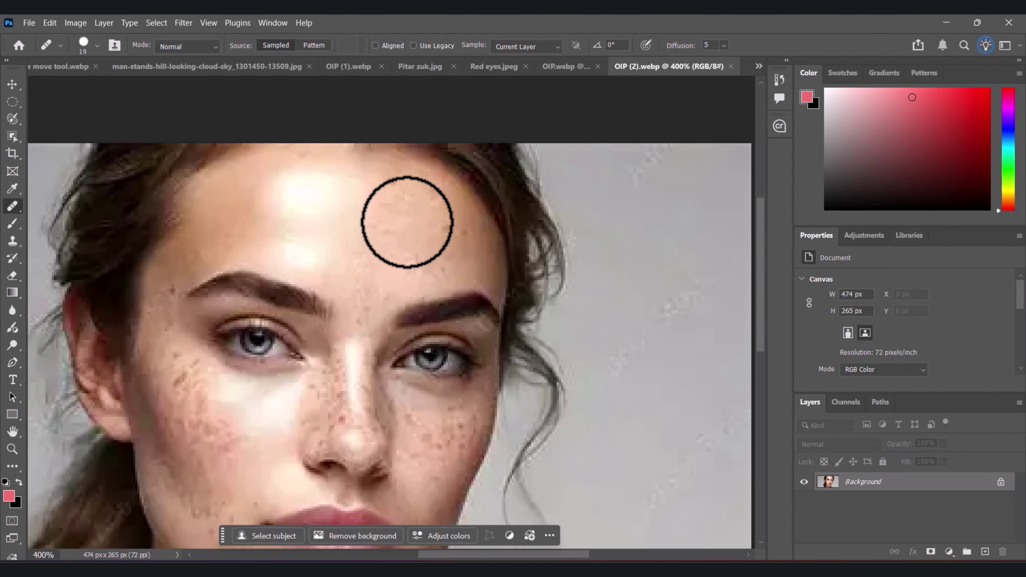
scroll(404, 226, "up", 2)
key("bracketleft")
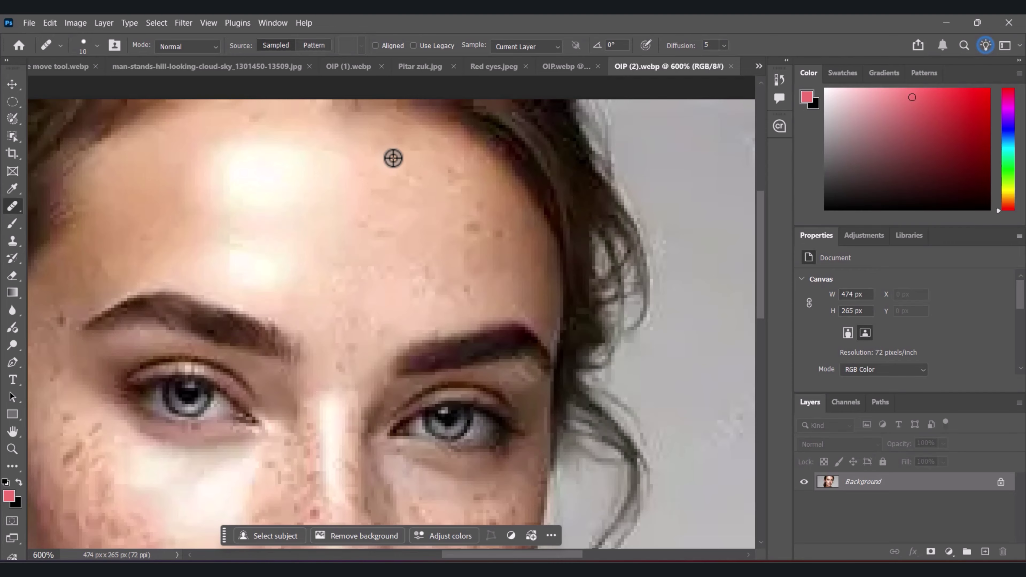
left_click(387, 156)
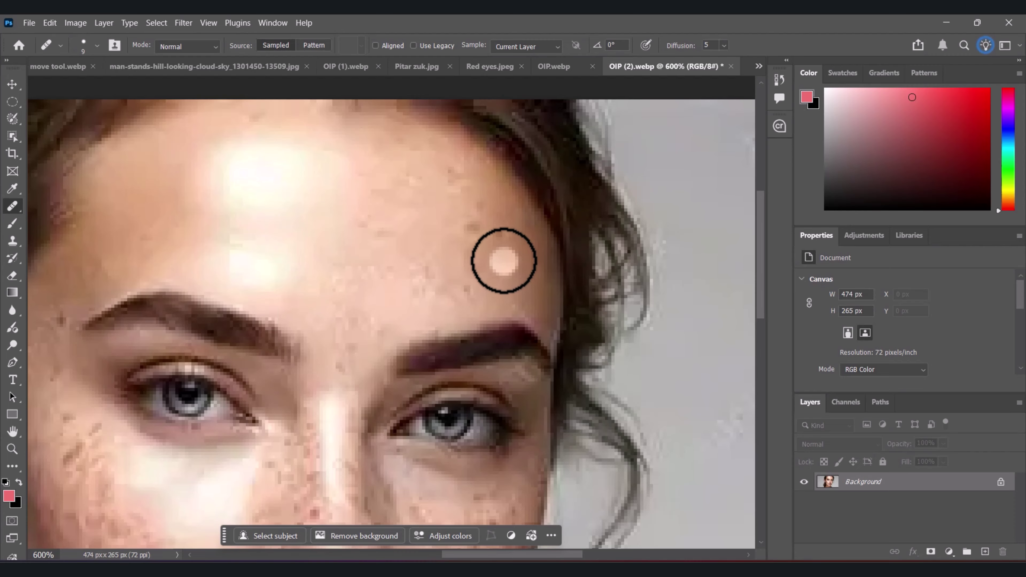
Heal the dark spots on the side of the forehead near the hairline with the Healing Brush at size 9.
key("[")
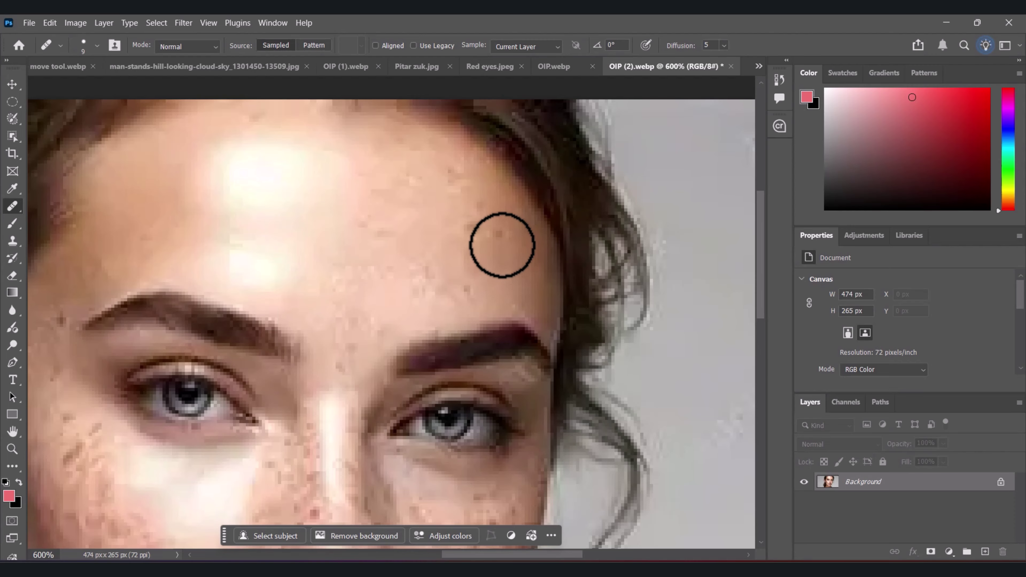
left_click(501, 238)
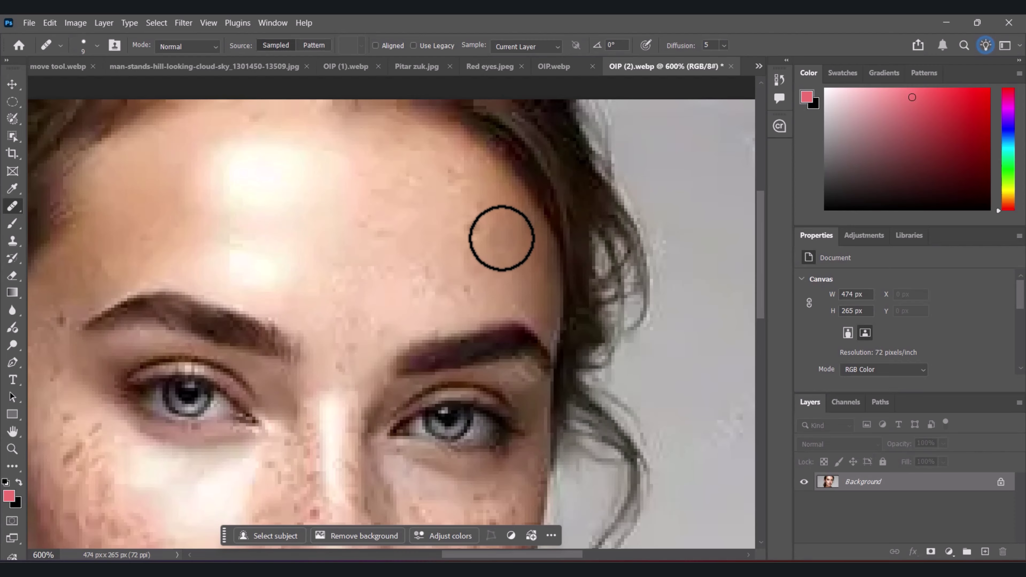
left_click(485, 236)
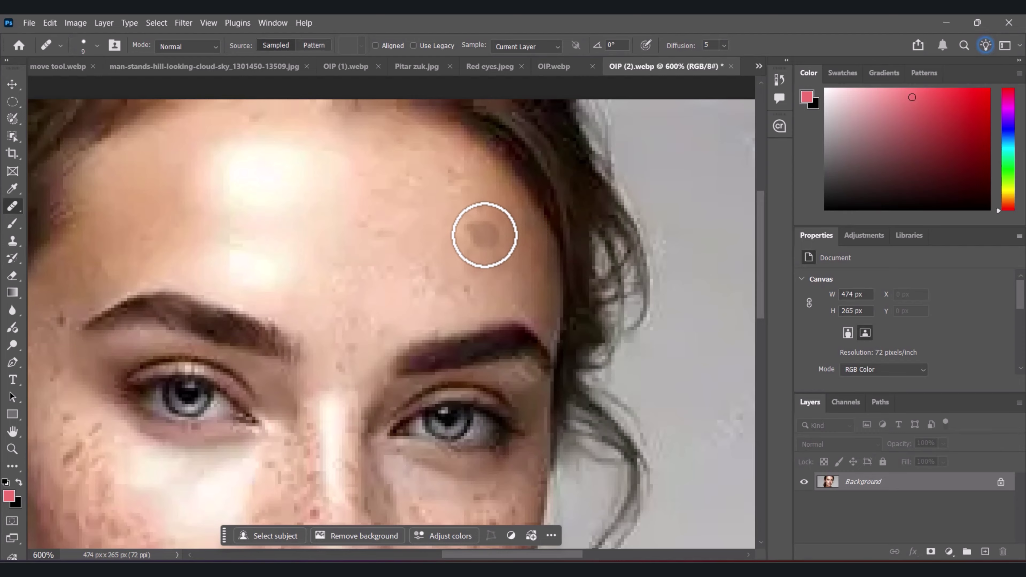
key("ctrl+0")
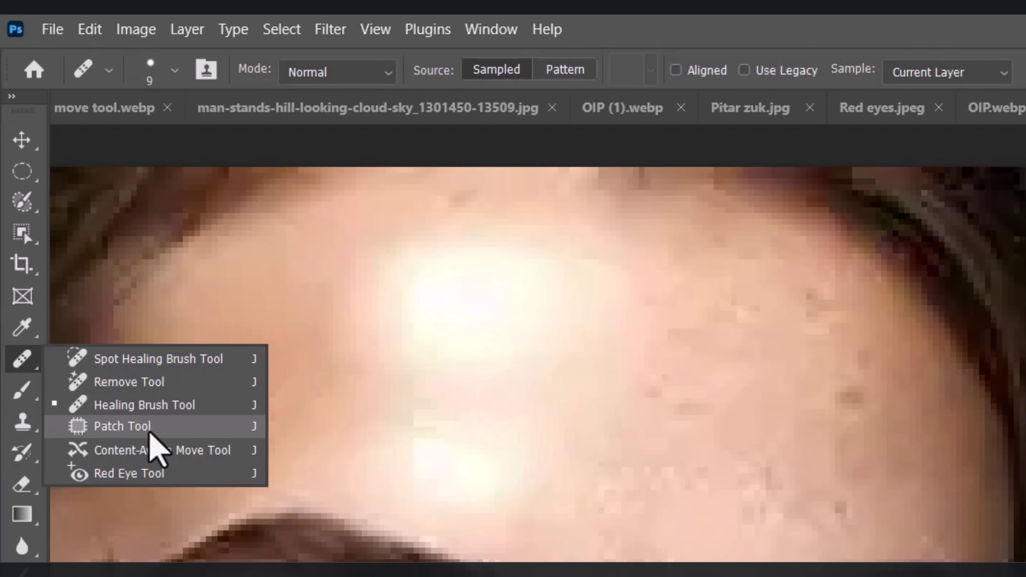
Choose the Patch Tool and switch to the OIP.webp portrait with the blemished cheek.
left_click(151, 431)
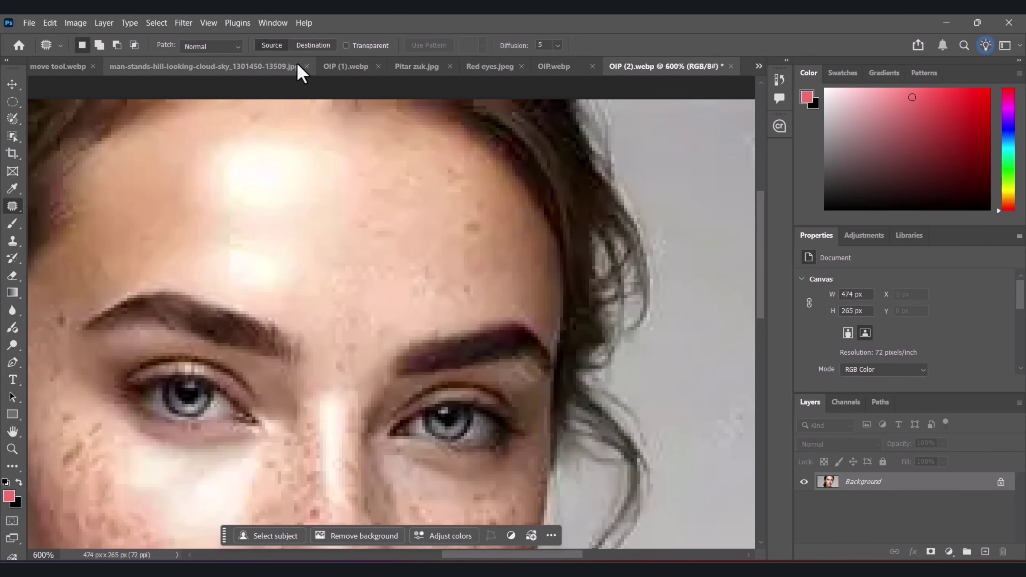
left_click(1002, 109)
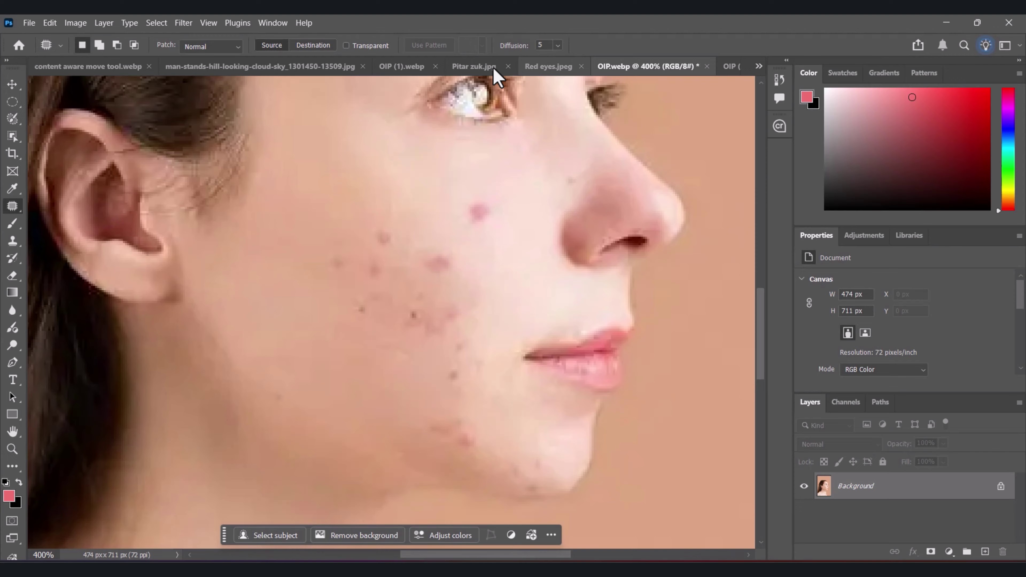
left_click(485, 68)
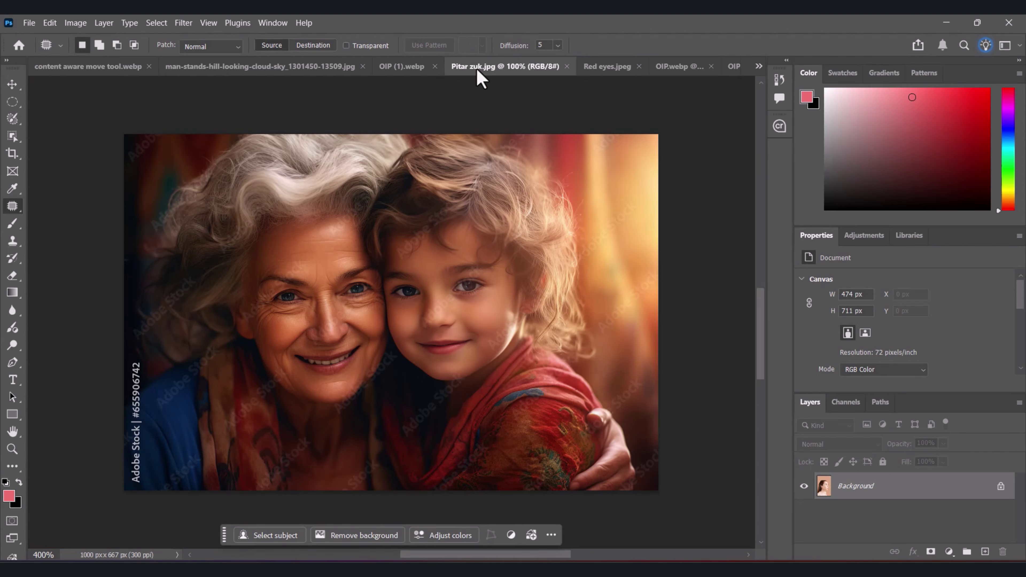
left_click(606, 67)
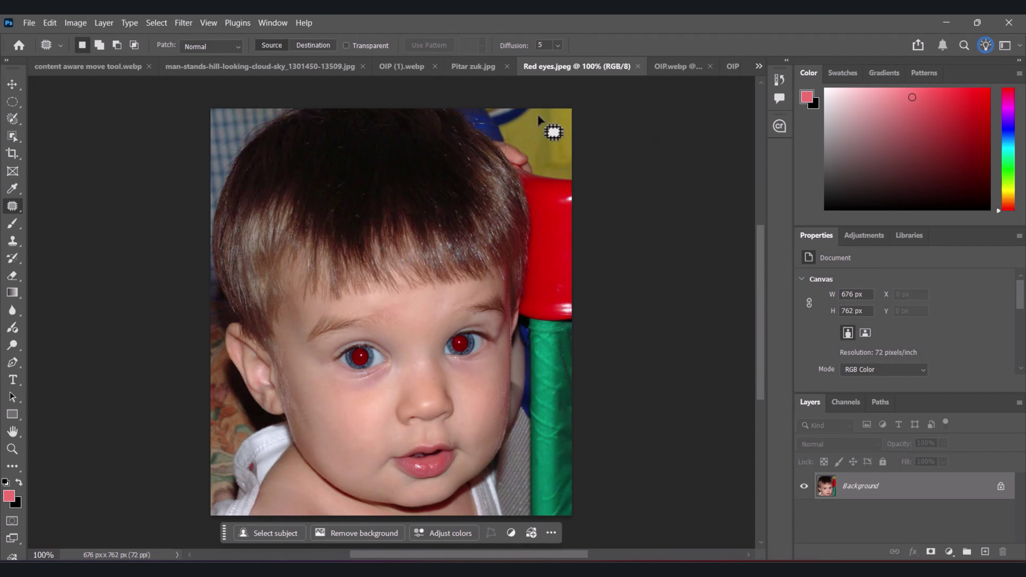
left_click(471, 69)
left_click(674, 67)
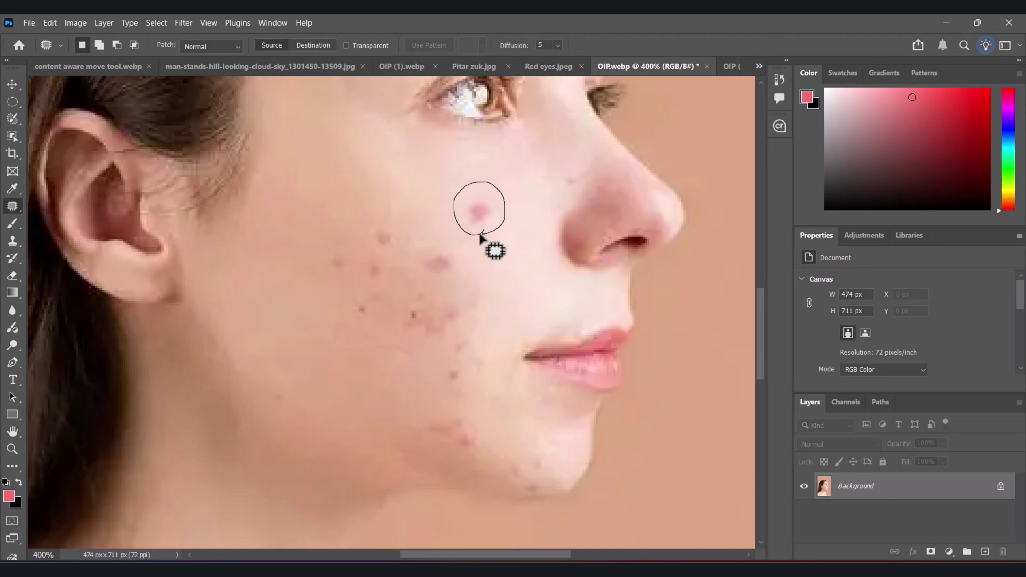
Patch the pink spot below the eye and the reddish spot beneath it with clean nearby skin, clearing the selection after each.
left_click_drag(480, 233, 429, 184)
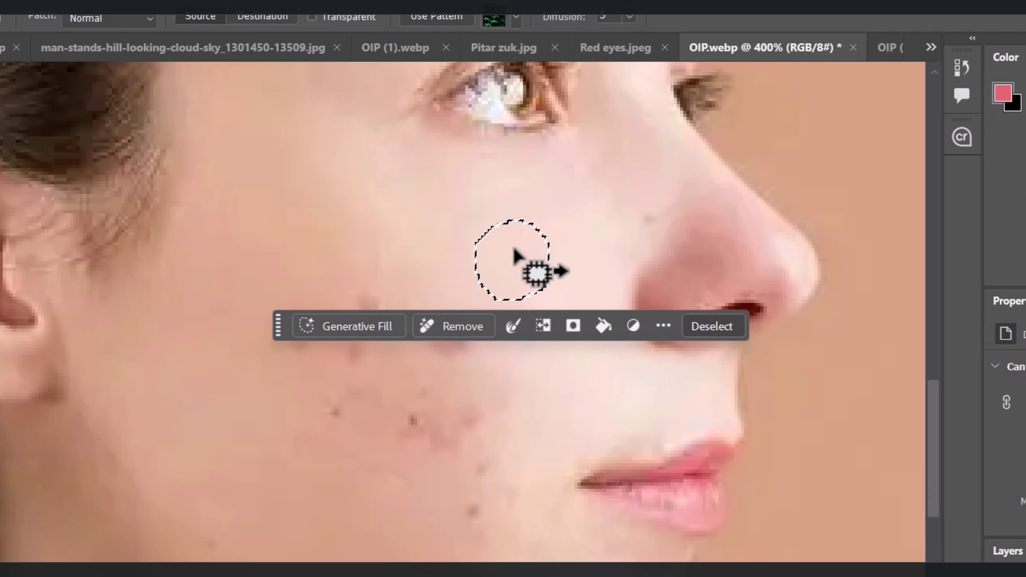
key("ctrl+d")
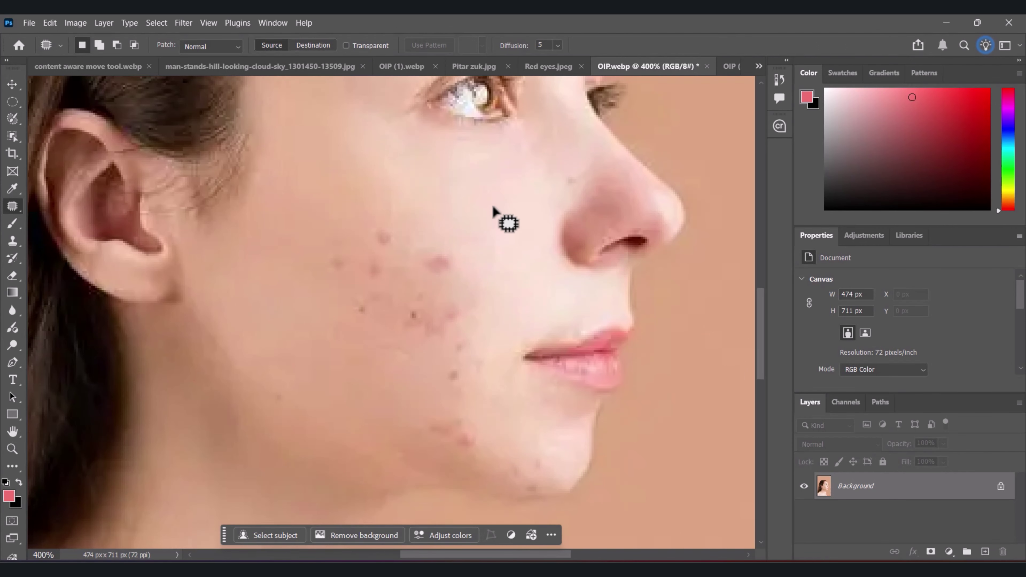
mouse_move(447, 283)
left_mouse_down()
mouse_move(426, 275)
mouse_move(420, 241)
left_mouse_up()
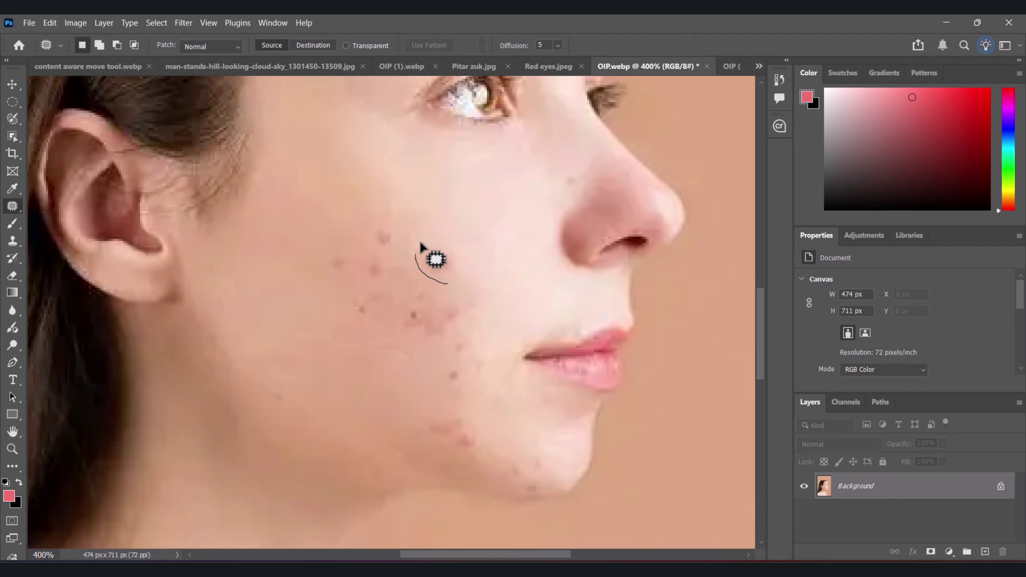
mouse_move(455, 277)
left_mouse_down()
mouse_move(448, 284)
mouse_move(530, 221)
left_mouse_up()
key("ctrl+d")
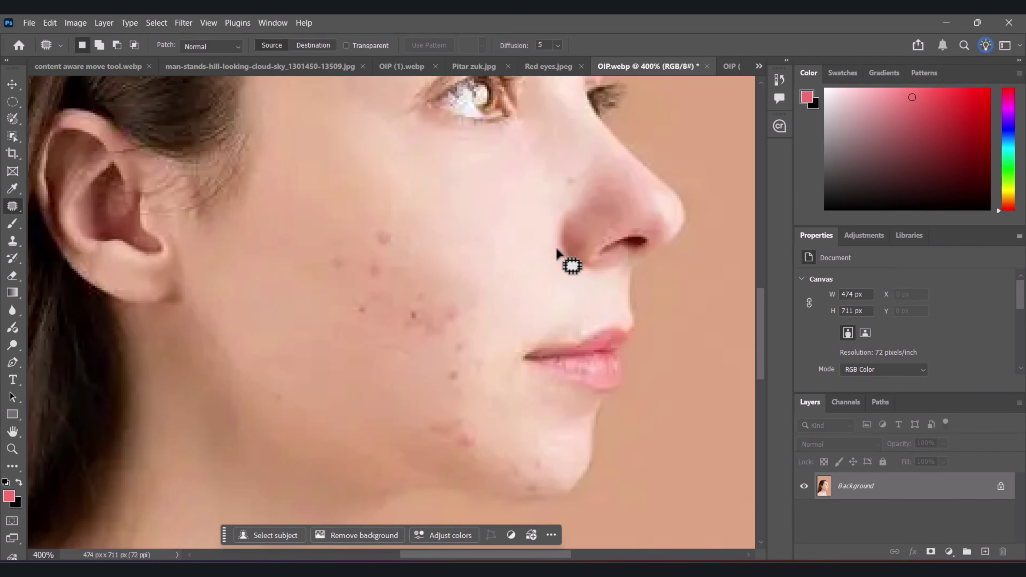
Restore the last cheek selection, patch it again with skin just above it, and deselect.
key("ctrl+z")
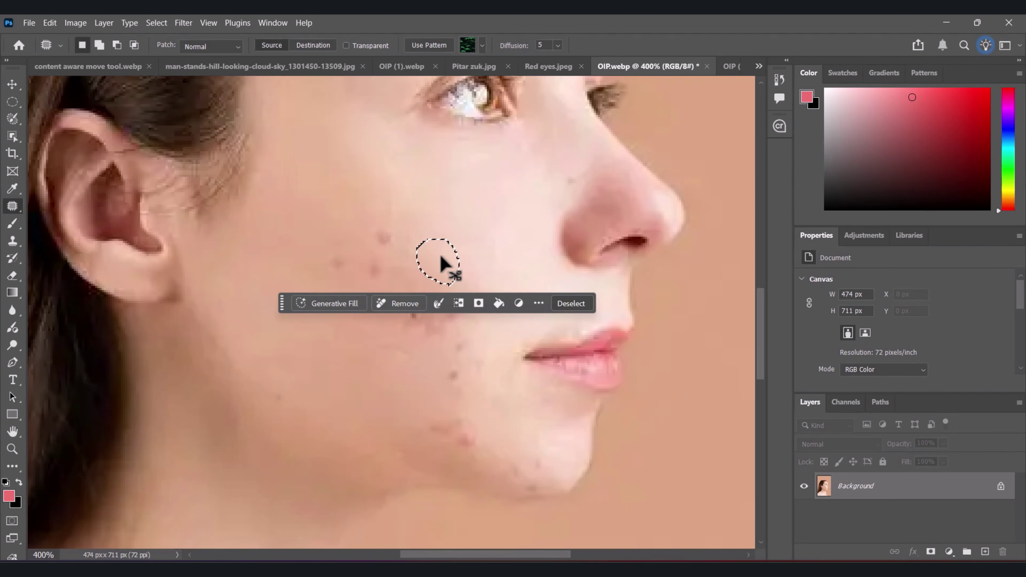
left_click_drag(446, 266, 427, 223)
key("ctrl+d")
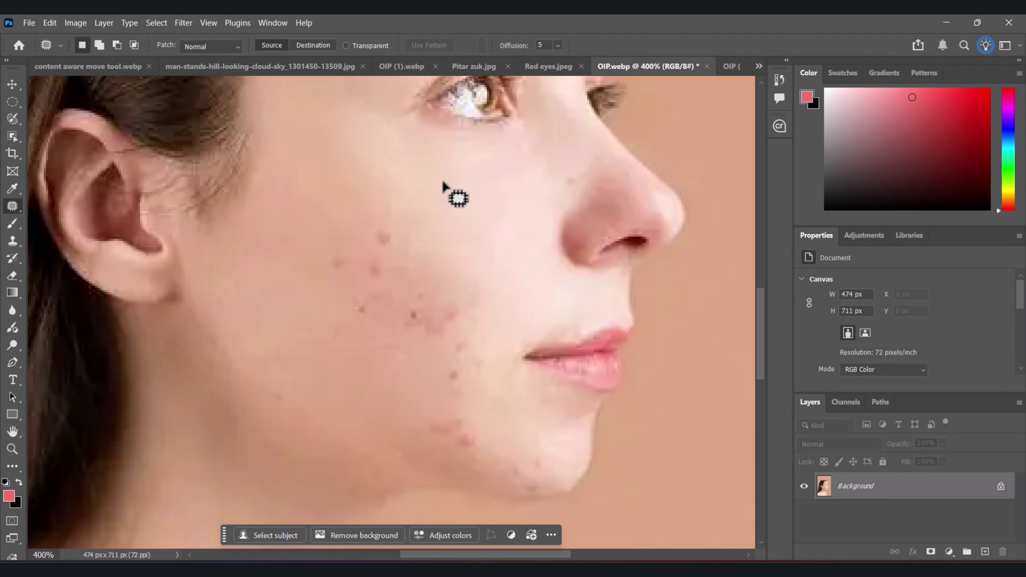
In the Pitar zuk.jpg image, patch the older woman's uppermost forehead wrinkle with smooth skin above it and deselect.
left_click(472, 68)
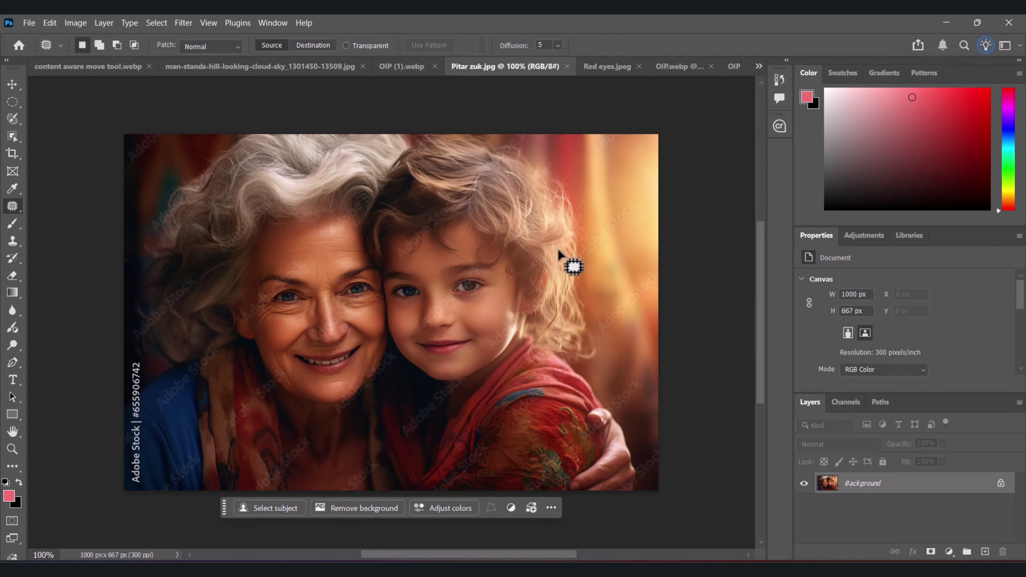
key("ctrl+plus")
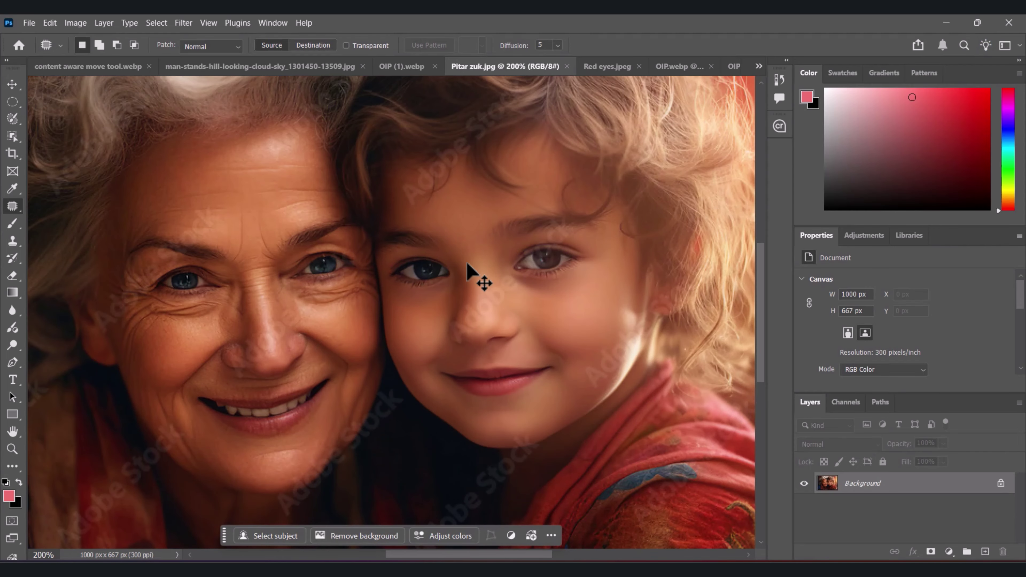
key("ctrl+plus")
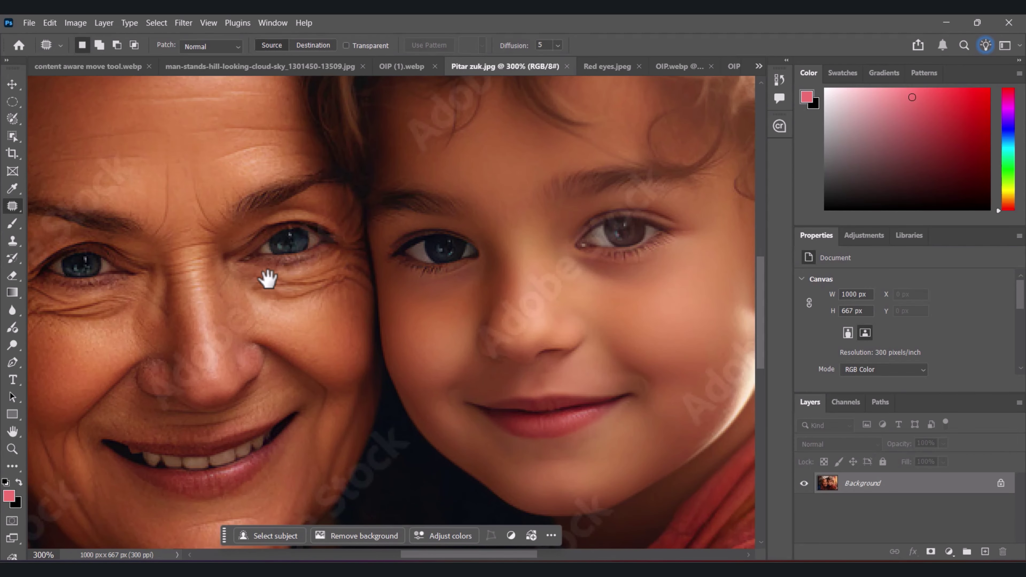
left_click_drag(267, 278, 398, 324)
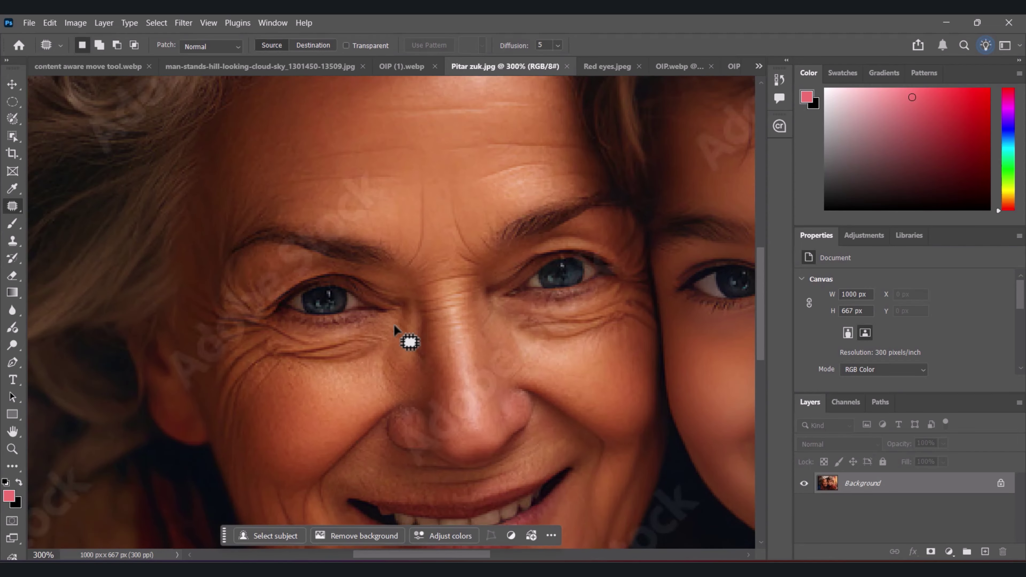
scroll(412, 288, "up", 2)
scroll(428, 211, "up", 1)
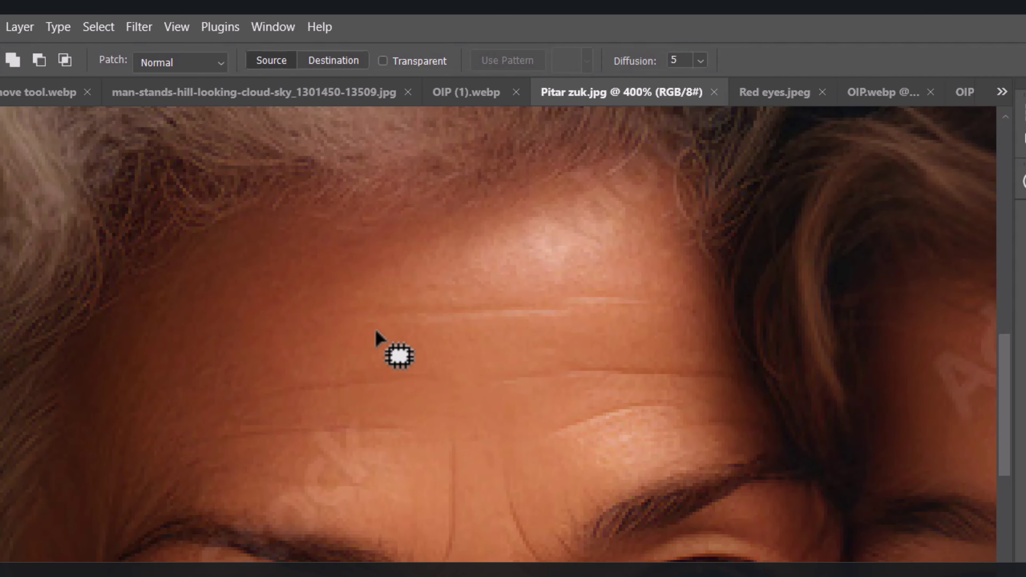
mouse_move(375, 330)
left_mouse_down()
mouse_move(318, 321)
mouse_move(319, 304)
mouse_move(668, 290)
mouse_move(664, 308)
mouse_move(583, 323)
mouse_move(365, 336)
left_mouse_up()
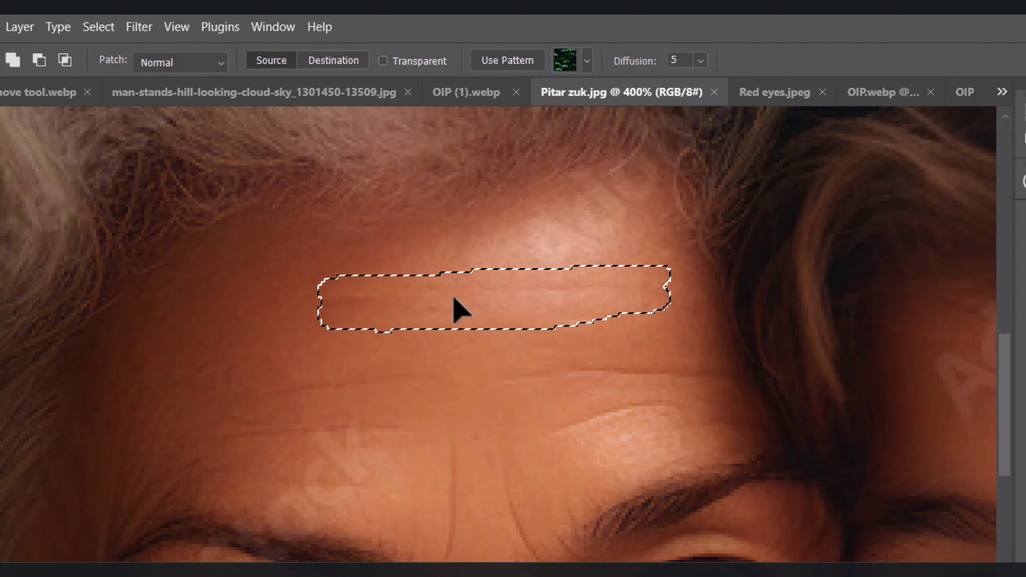
left_click_drag(459, 308, 458, 263)
key("ctrl+d")
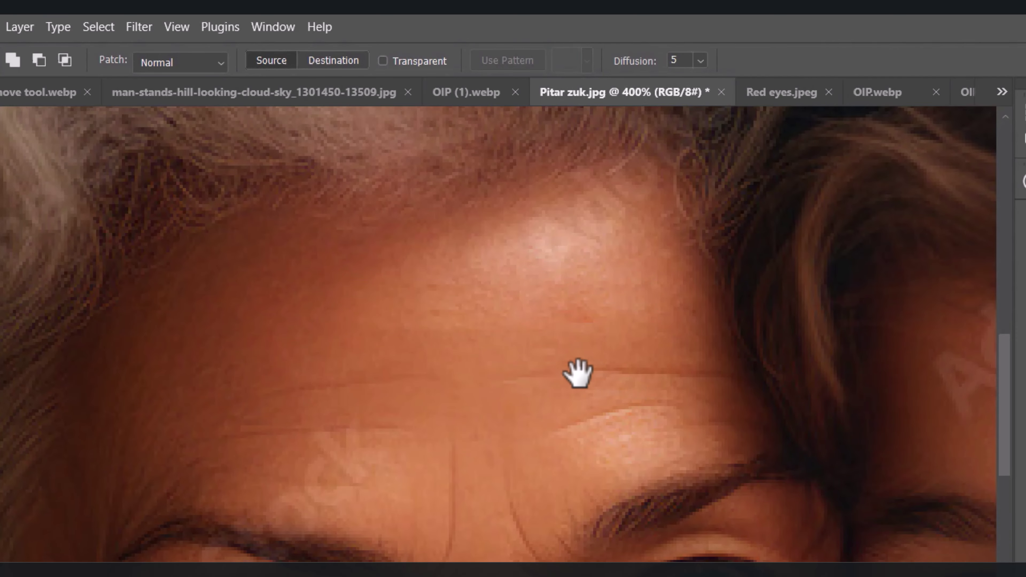
Outline the crease on the forehead above the older woman's eyebrow, patch it with nearby skin and deselect.
left_click_drag(578, 373, 568, 314)
mouse_move(644, 363)
left_mouse_down()
mouse_move(523, 377)
mouse_move(639, 370)
mouse_move(587, 401)
left_mouse_up()
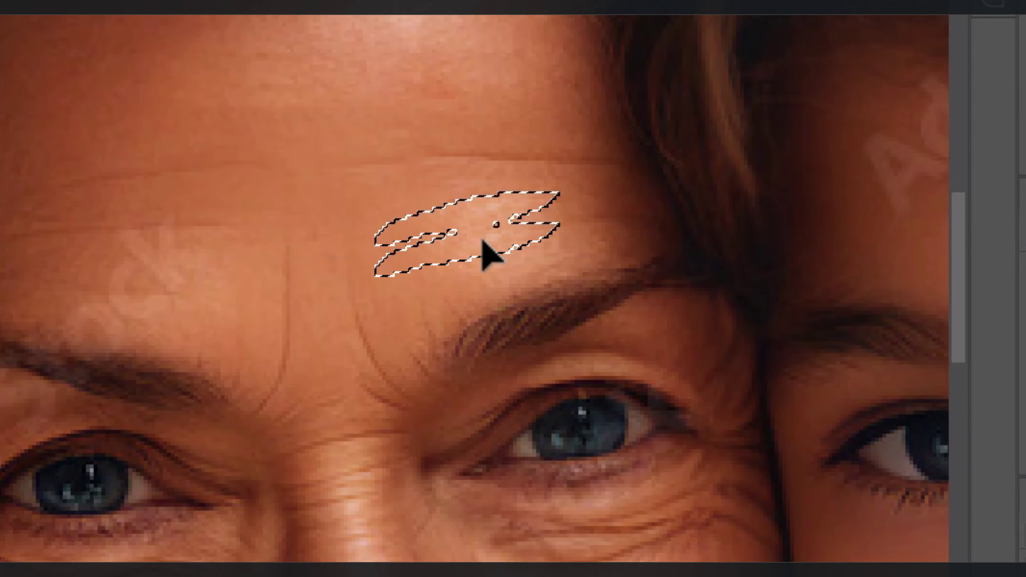
left_click_drag(490, 252, 492, 252)
key("ctrl+d")
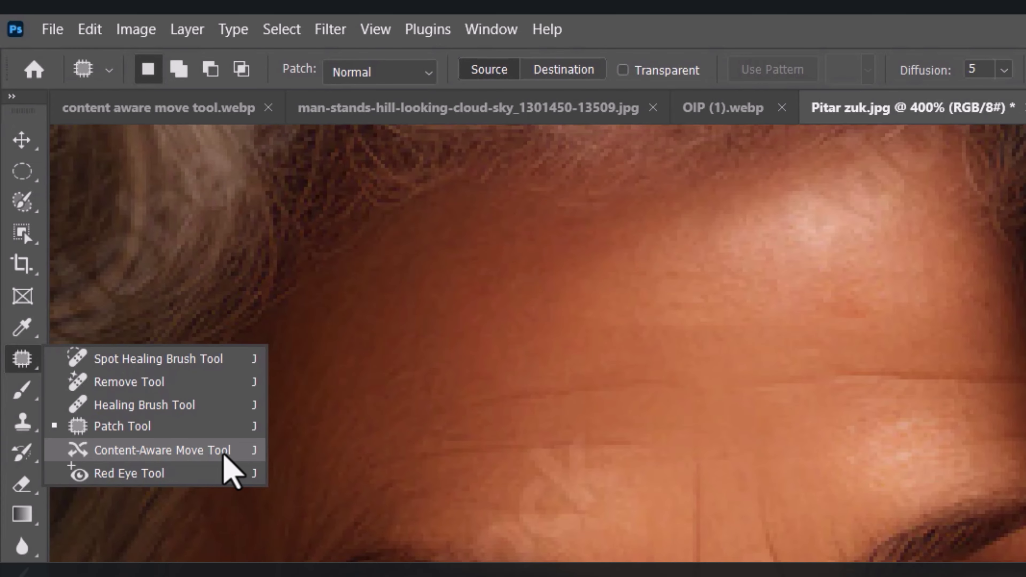
Switch to the man-stands-hill-looking-cloud-sky image and frame the standing man with the surrounding sky.
left_click(618, 72)
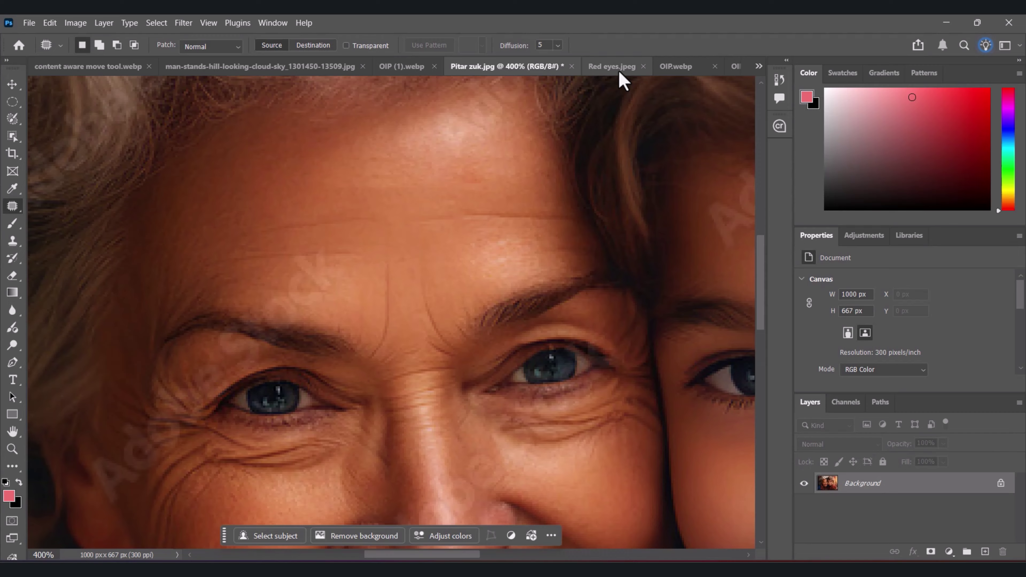
left_click(618, 70)
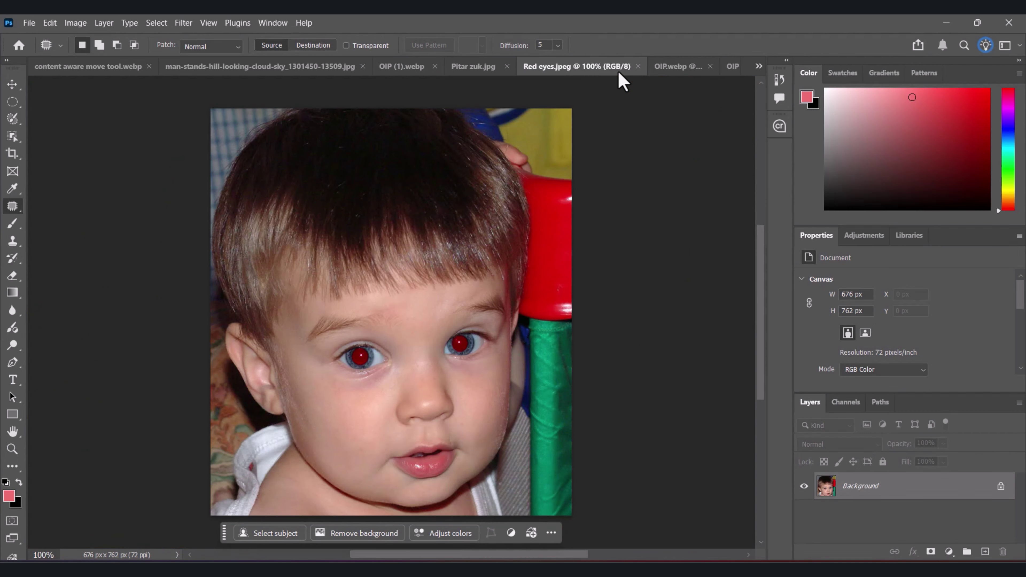
left_click(687, 71)
left_click(229, 67)
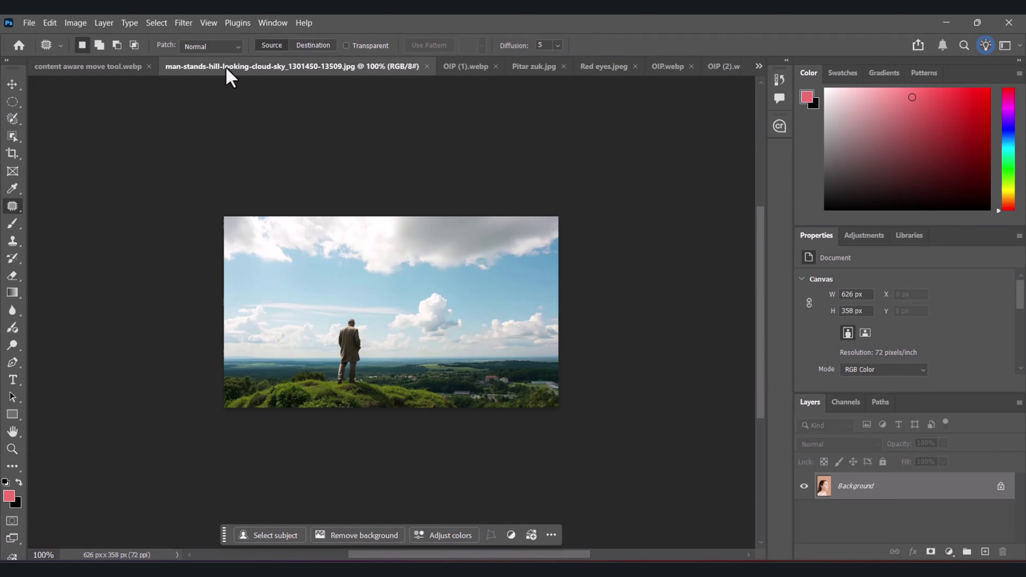
key("ctrl+plus")
key("ctrl+plus")
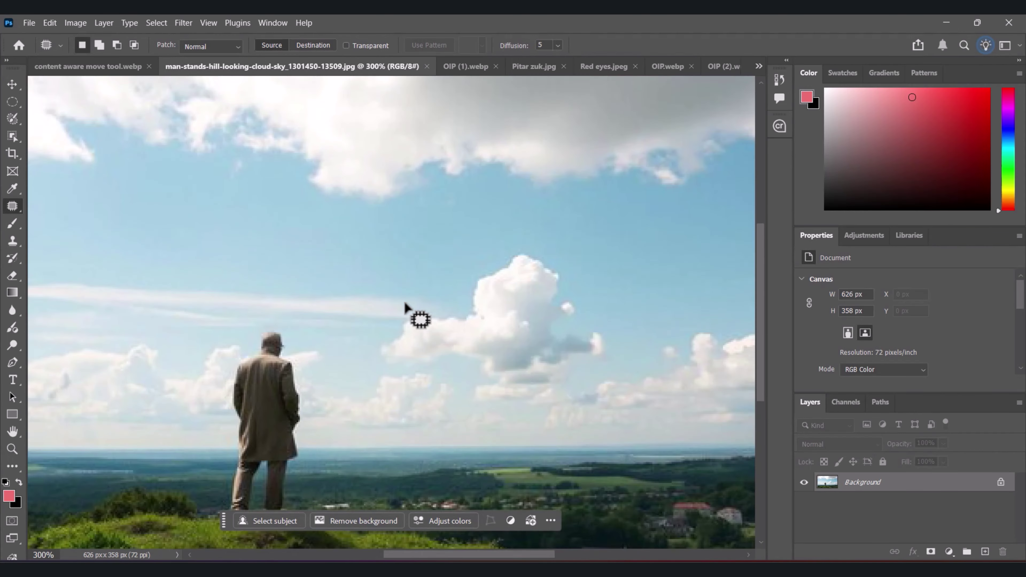
key("ctrl+minus")
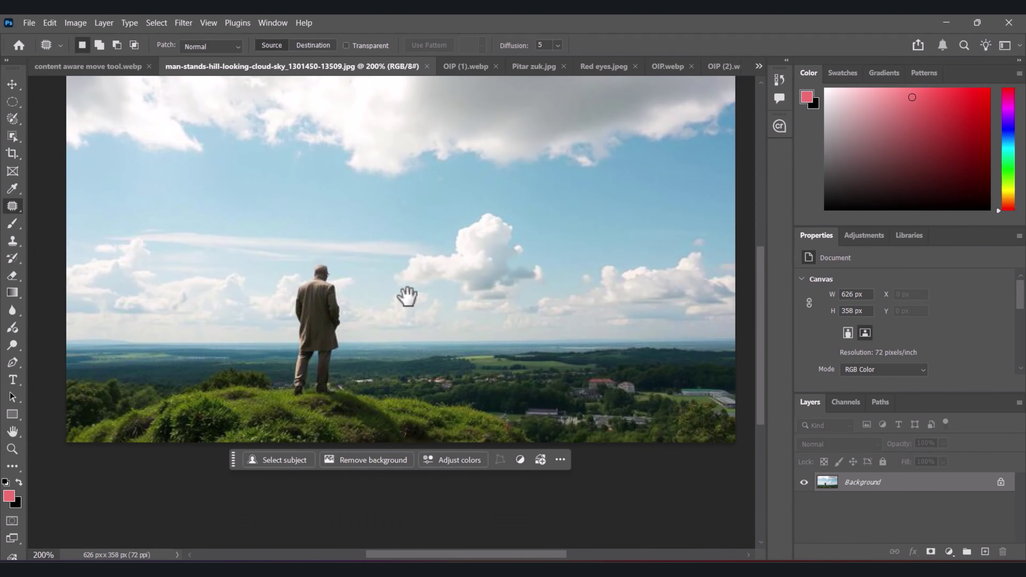
Loosely outline the standing man with the Content-Aware Move Tool, and clear that selection.
left_click_drag(405, 296, 402, 338)
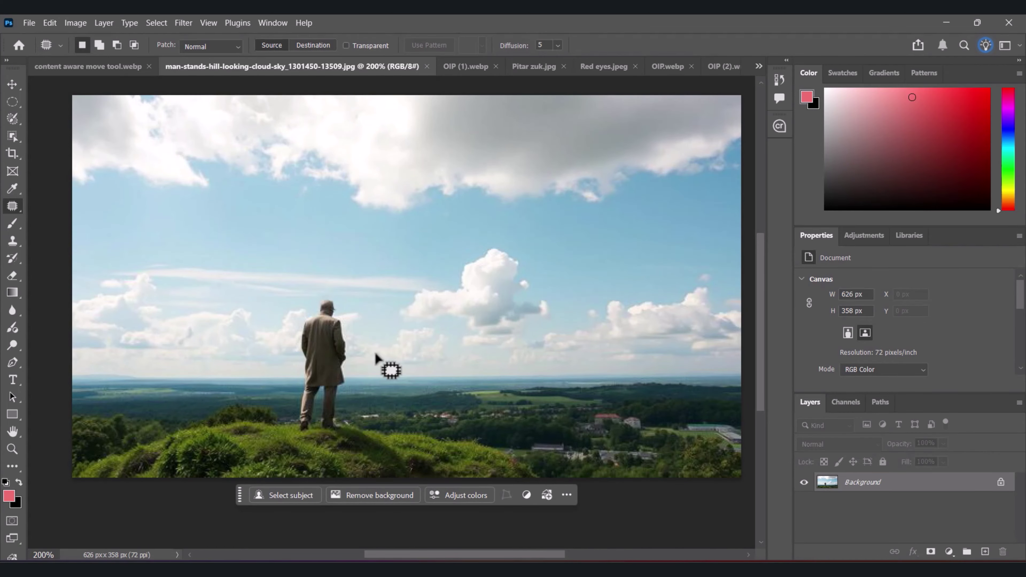
right_click(12, 206)
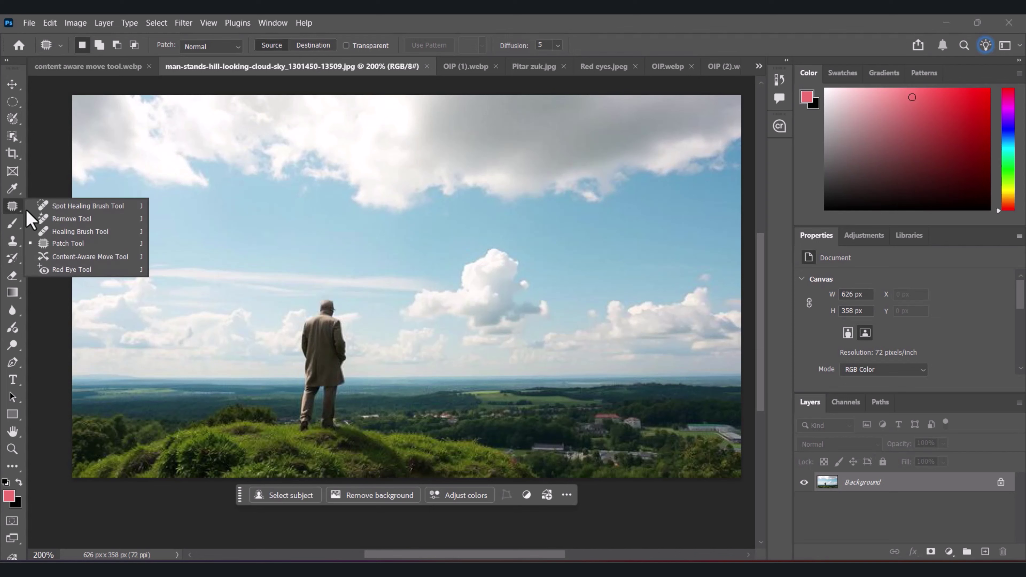
left_click(117, 257)
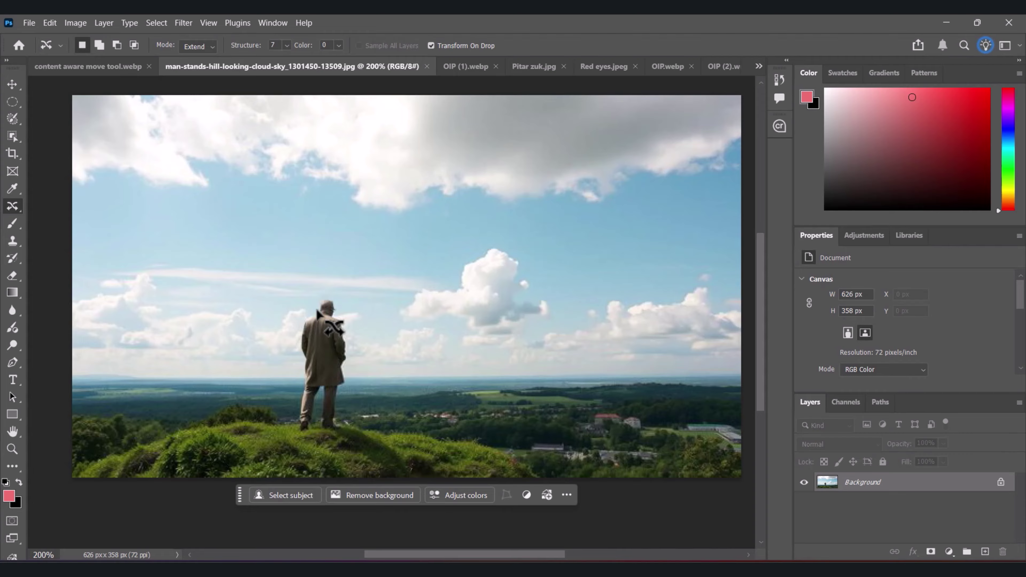
mouse_move(318, 311)
left_mouse_down()
mouse_move(341, 301)
mouse_move(351, 328)
mouse_move(350, 376)
mouse_move(340, 423)
mouse_move(306, 434)
mouse_move(291, 416)
mouse_move(313, 310)
left_mouse_up()
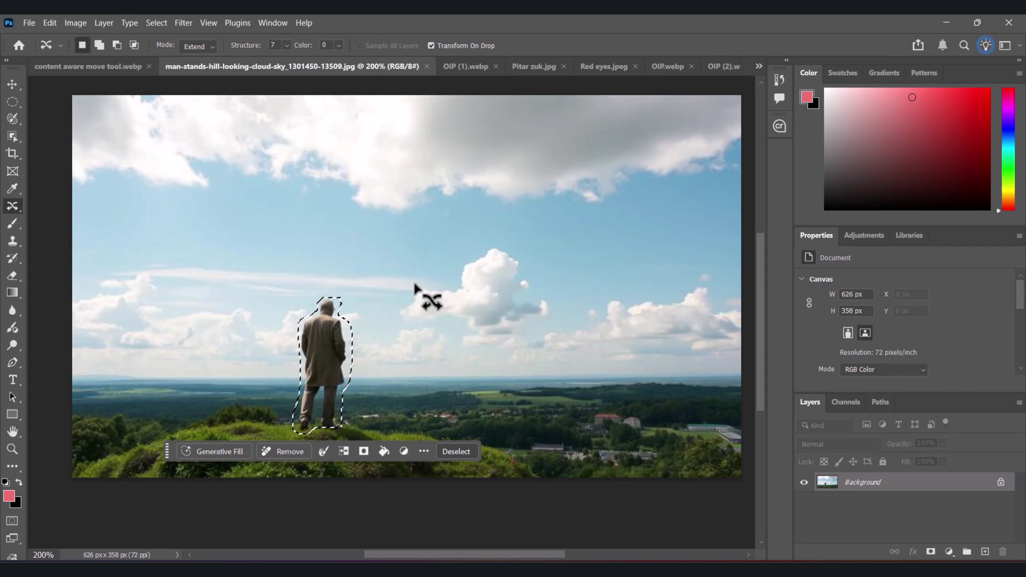
key("ctrl+d")
Draw a closer outline around the standing man, from his head down to his shoes on the grass.
key("ctrl+plus")
key("ctrl+plus")
left_click_drag(431, 359, 485, 280)
key("ctrl+plus")
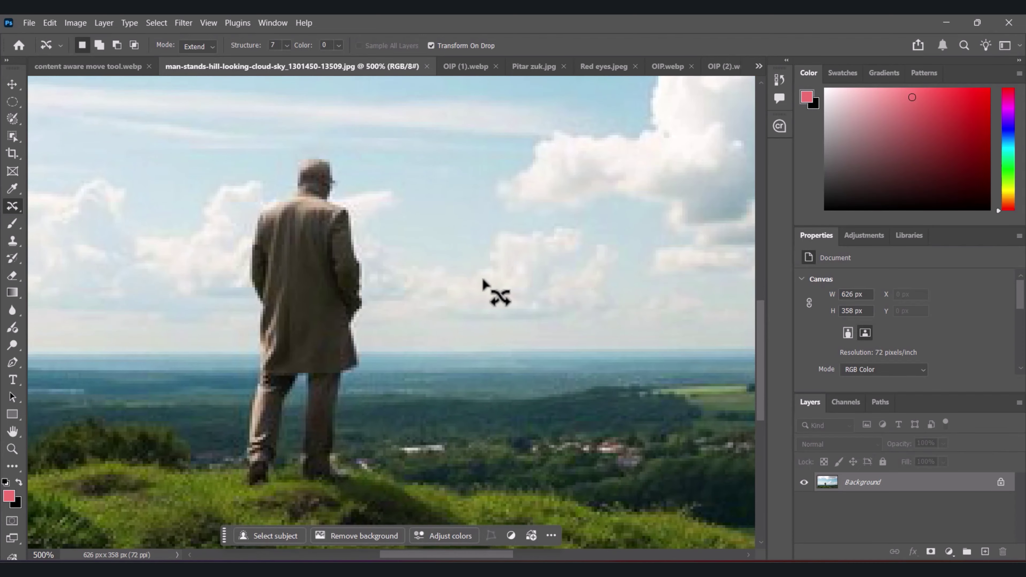
left_click_drag(334, 154, 336, 156)
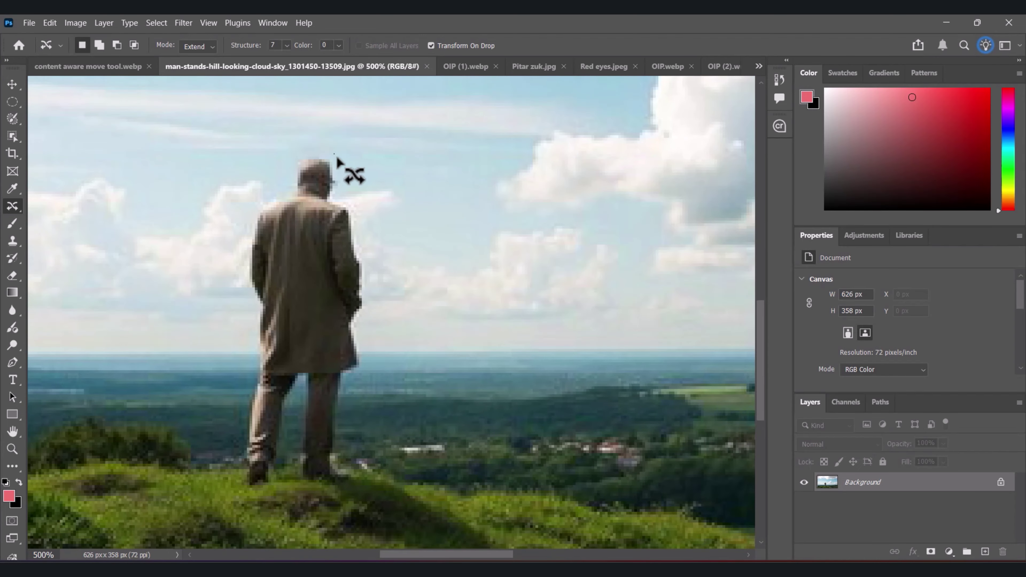
mouse_move(341, 193)
left_mouse_down()
mouse_move(367, 273)
mouse_move(355, 332)
mouse_move(368, 384)
mouse_move(345, 385)
mouse_move(341, 436)
mouse_move(341, 480)
mouse_move(355, 483)
mouse_move(333, 495)
mouse_move(283, 477)
left_mouse_up()
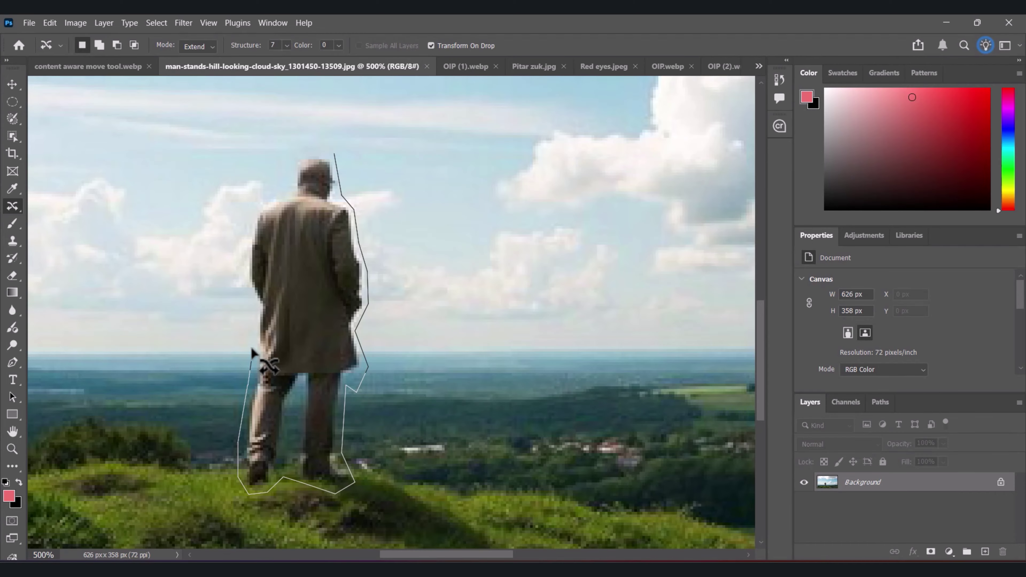
mouse_move(251, 353)
left_mouse_down()
mouse_move(243, 230)
mouse_move(287, 186)
mouse_move(292, 155)
mouse_move(326, 150)
left_mouse_up()
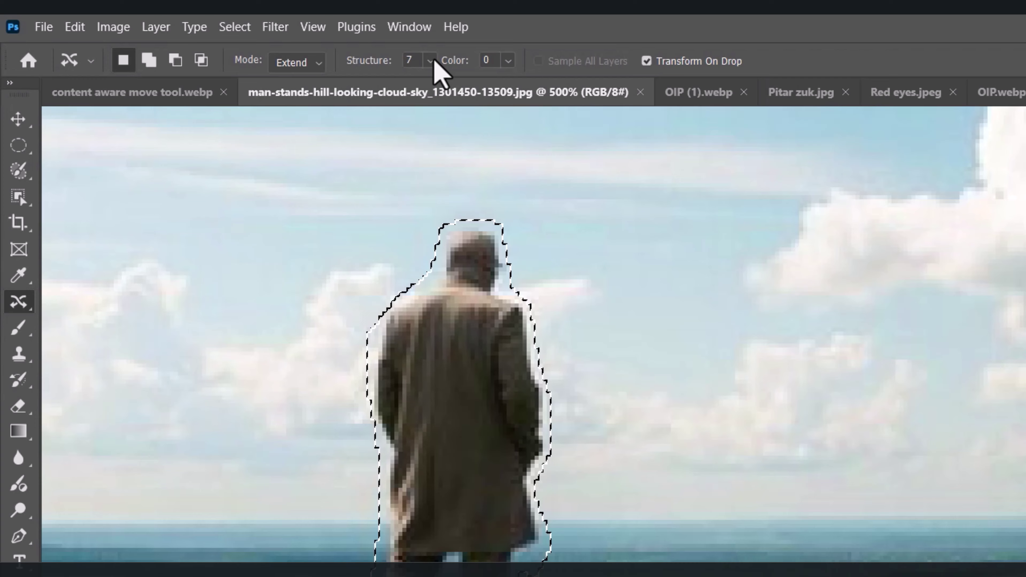
Set the Content-Aware Move Tool's Structure to 1 and its mode to Move.
left_click(287, 45)
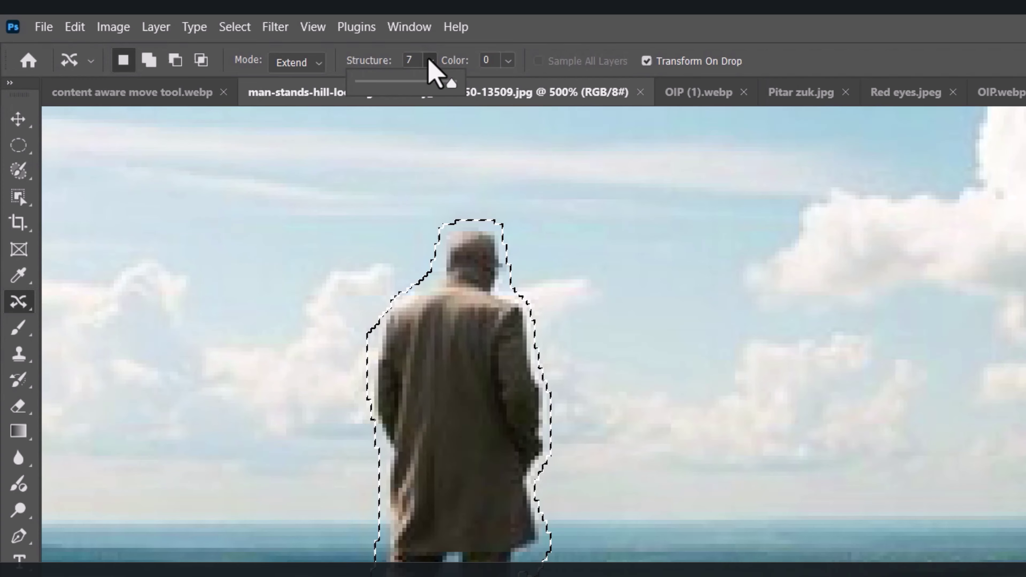
left_click(437, 65)
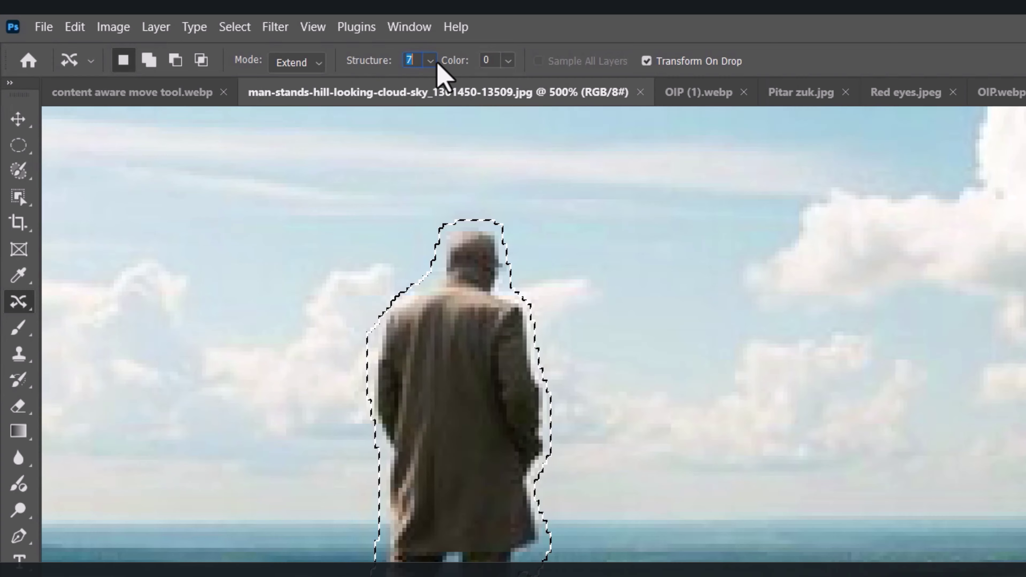
left_click(437, 65)
left_click_drag(451, 83, 428, 84)
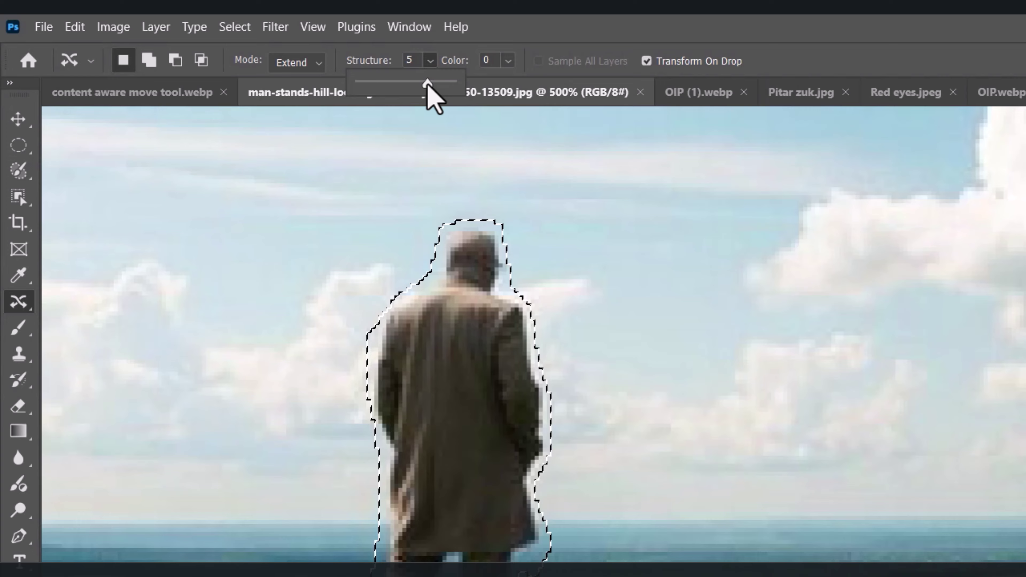
left_click_drag(424, 83, 346, 86)
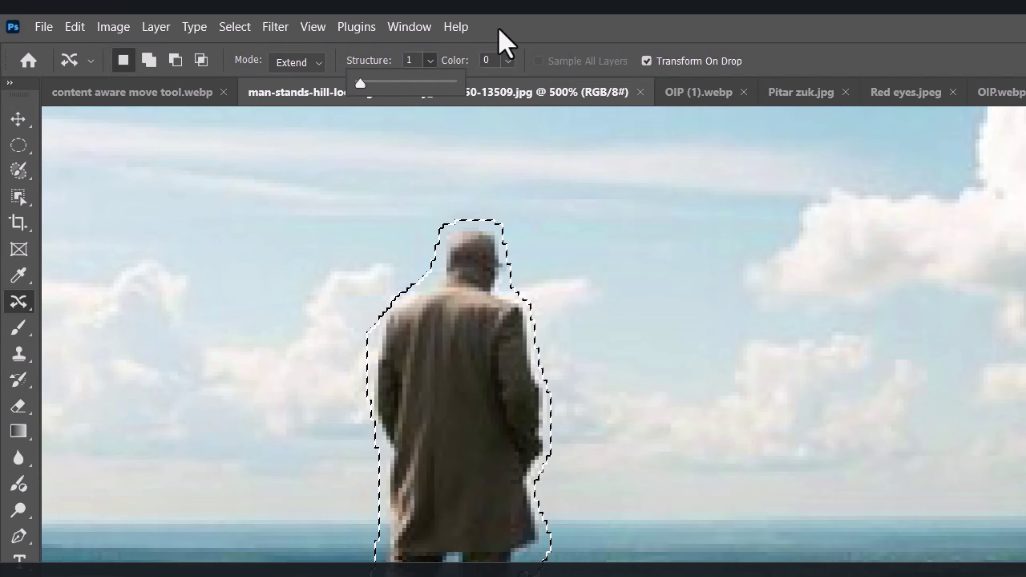
left_click(321, 65)
left_click(297, 83)
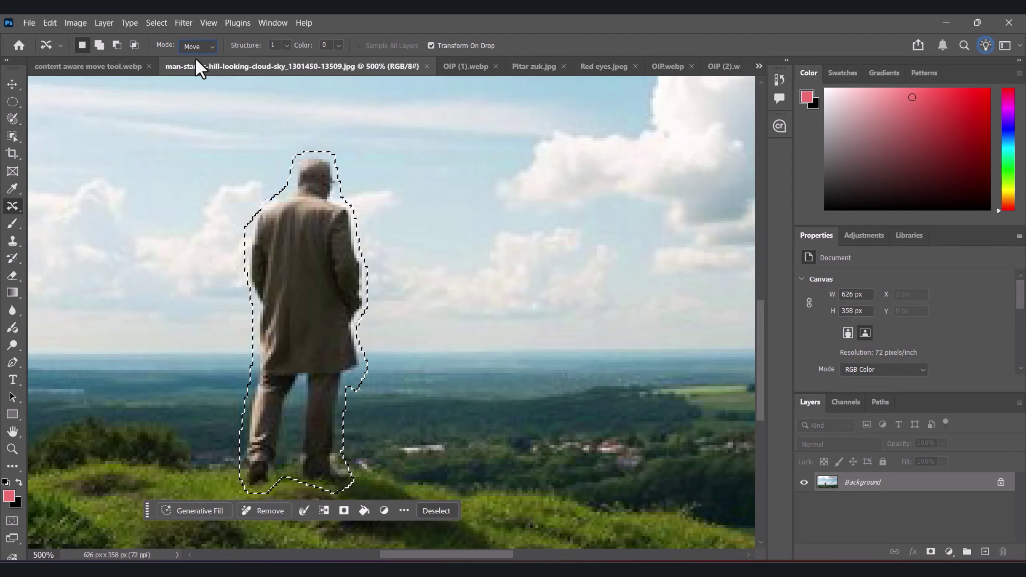
Try moving the outlined man to the left along the hilltop, and undo the deselection and the move.
key("ctrl+minus")
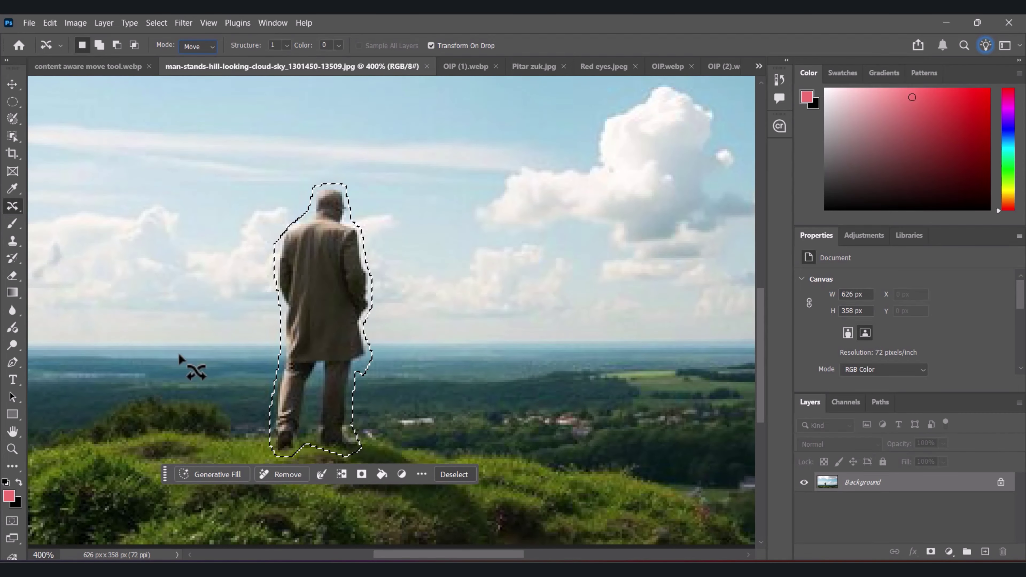
left_click_drag(324, 319, 190, 314)
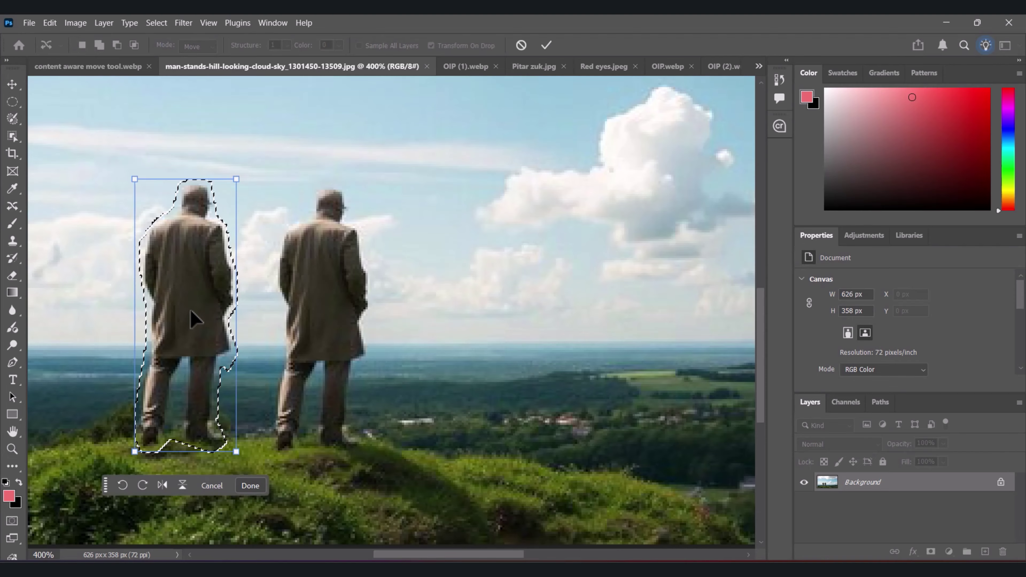
key("Return")
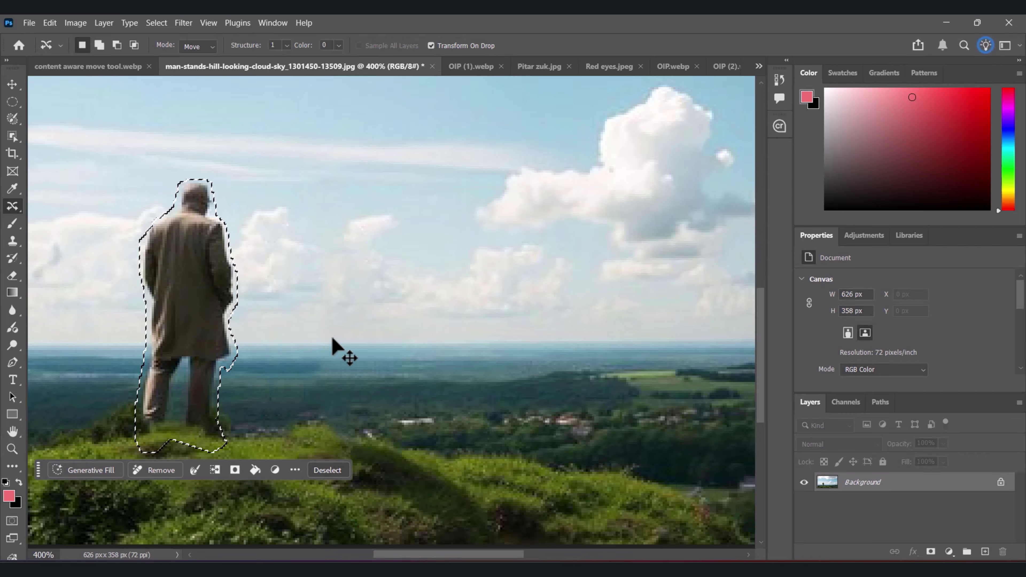
key("ctrl+d")
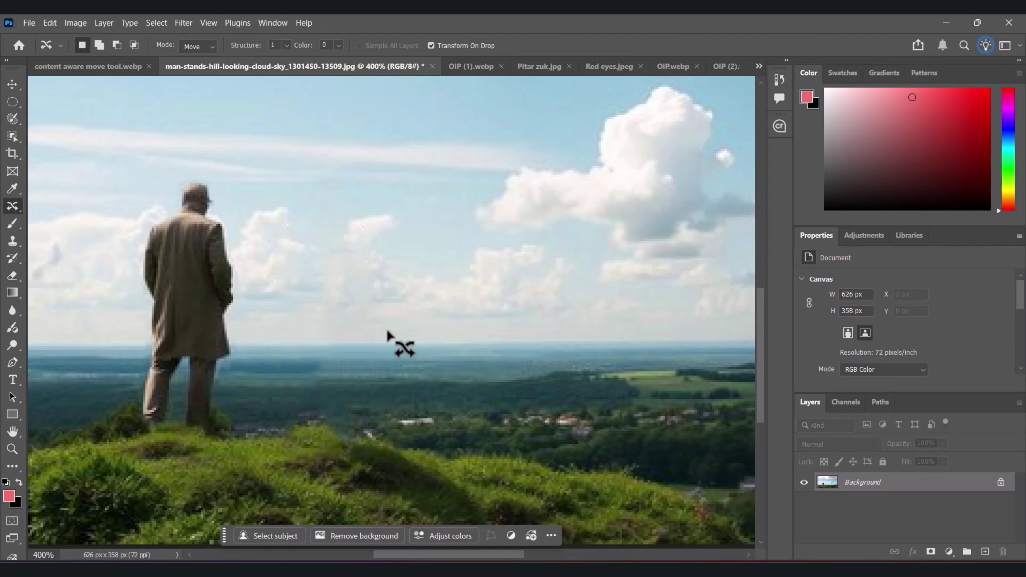
key("ctrl+shift+z")
key("ctrl+shift+z")
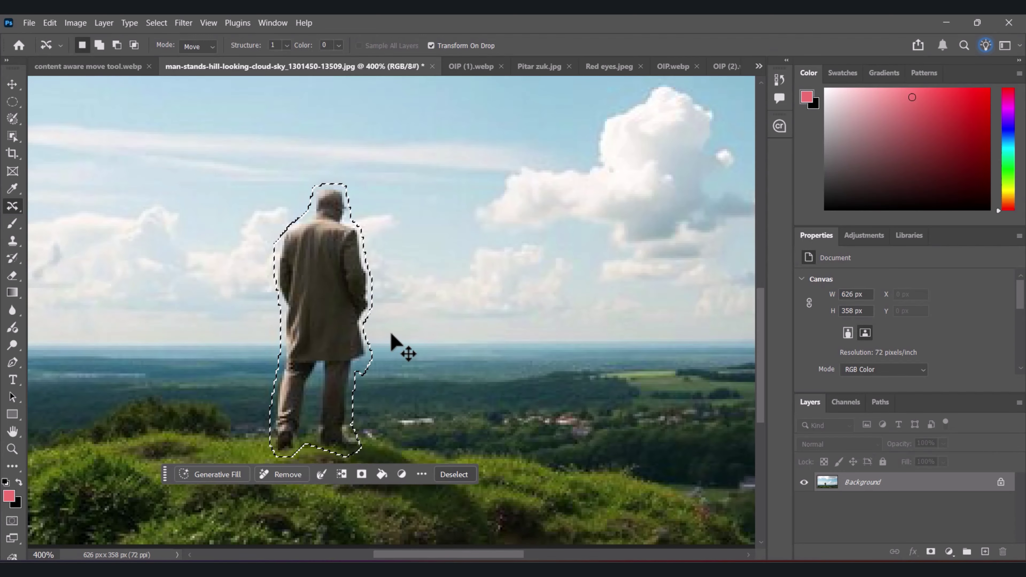
Switch the mode to Extend, place a copy of the man on the slope to his right, and deselect.
left_click(199, 46)
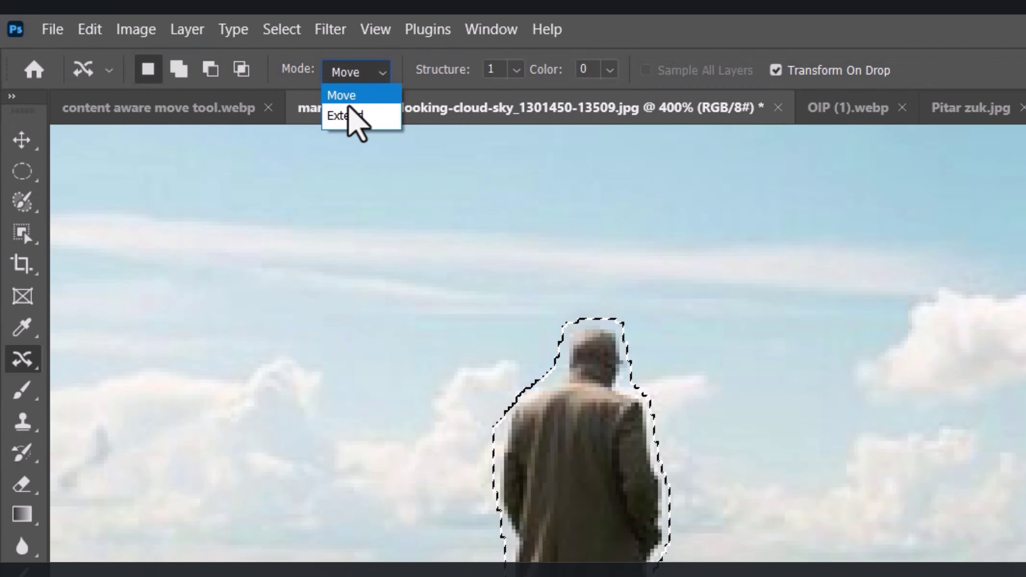
left_click(350, 116)
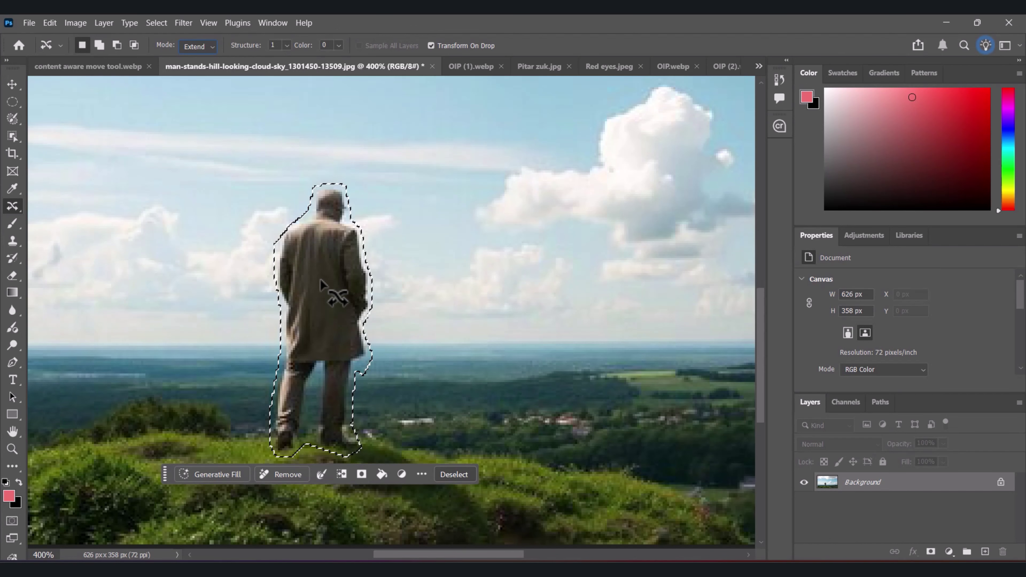
left_click_drag(566, 477, 486, 503)
left_click_drag(270, 288, 512, 311)
key("Return")
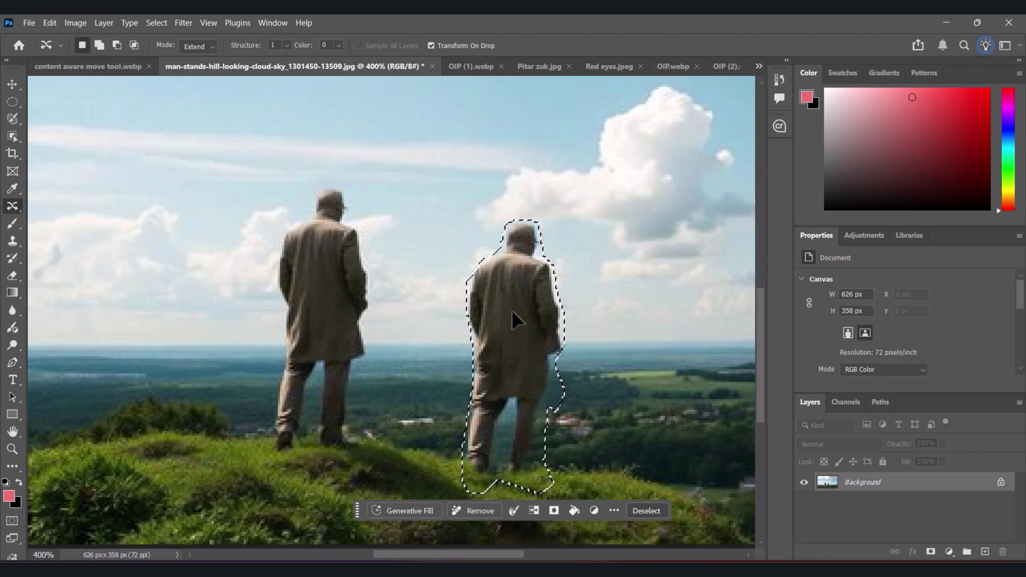
left_click(646, 321)
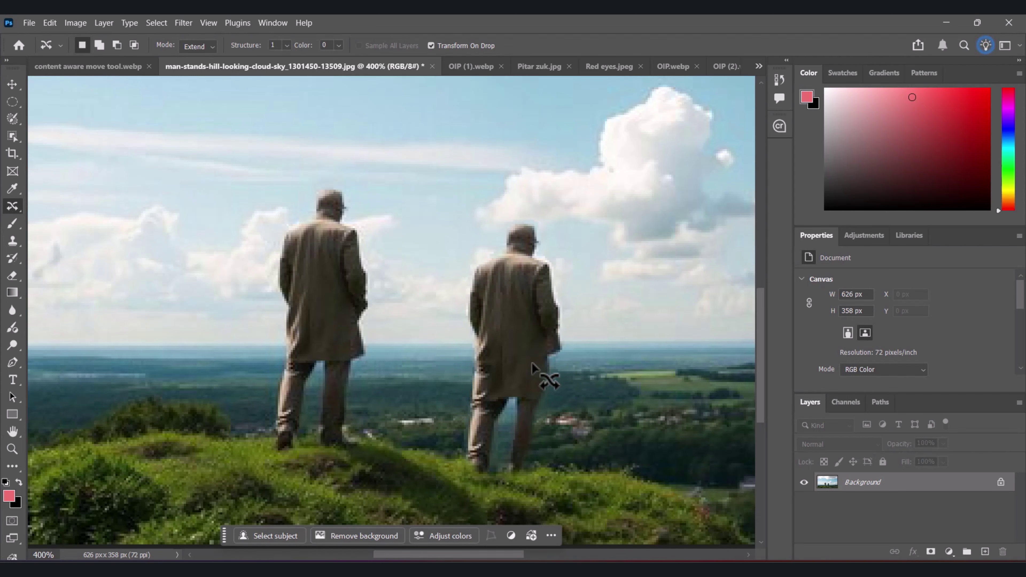
Restore the selection around the copied man and try Structure at 7 before returning it to 1.
key("ctrl+z")
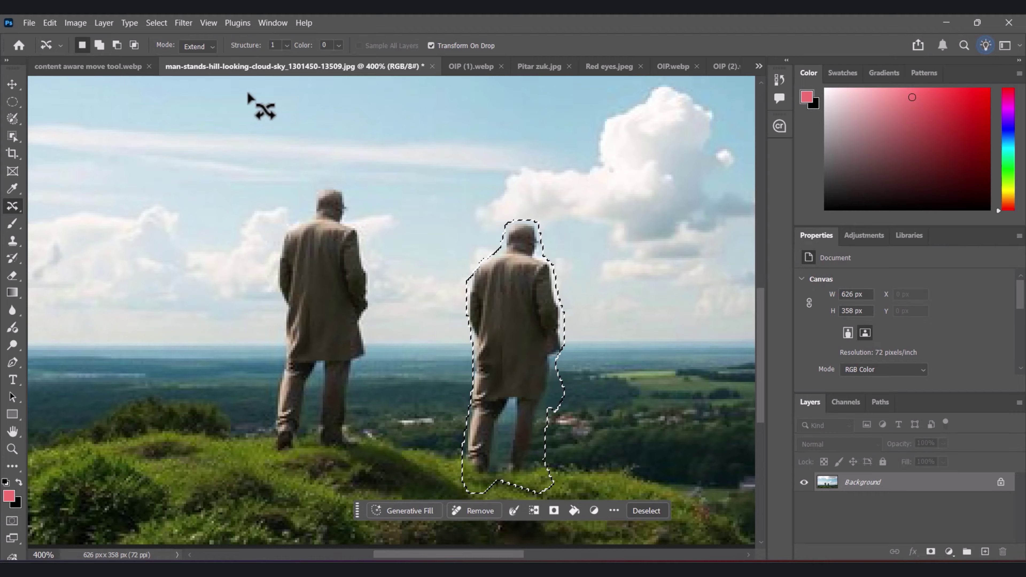
left_click(287, 46)
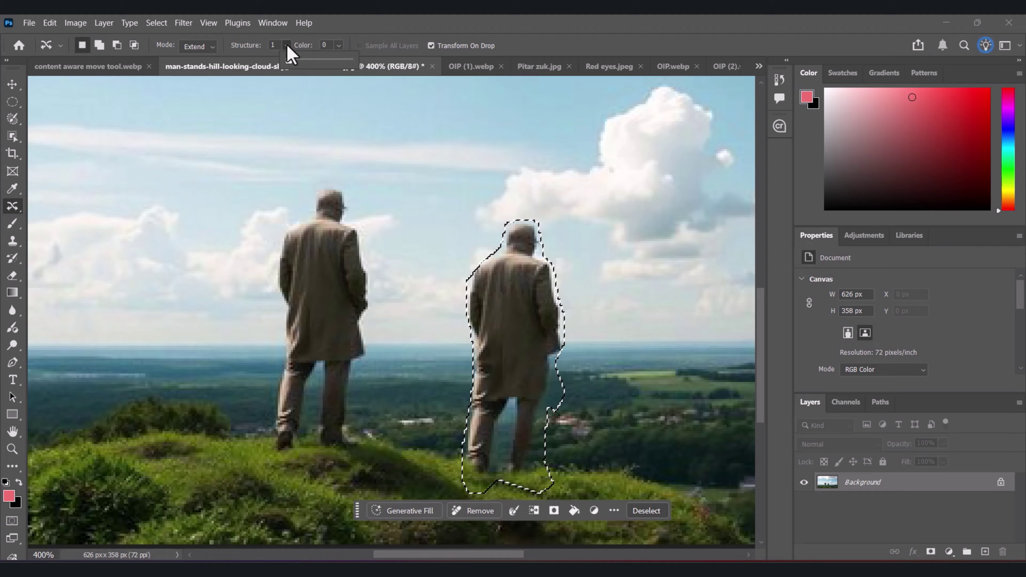
left_click(360, 63)
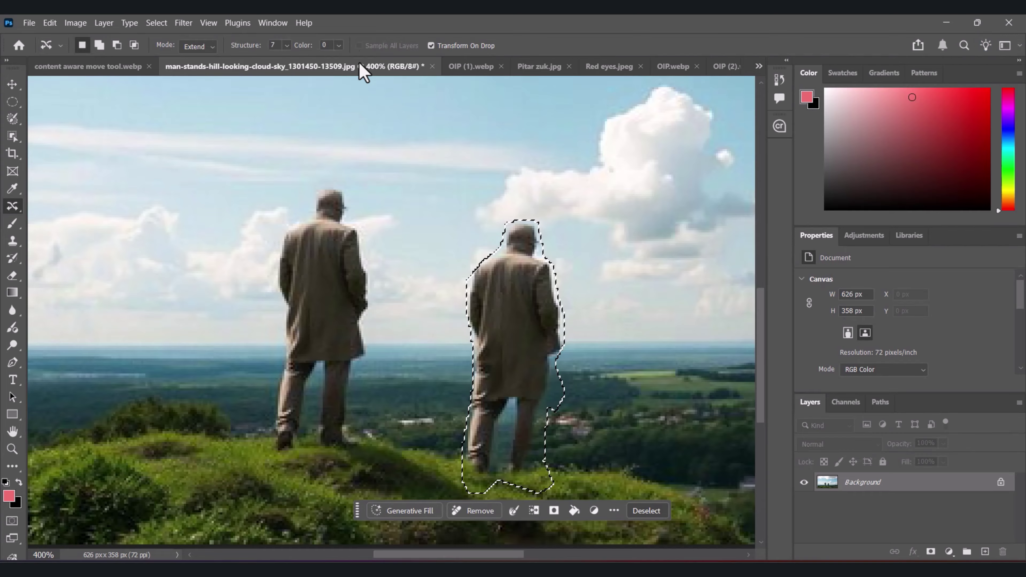
left_click(287, 46)
left_click_drag(301, 60, 255, 60)
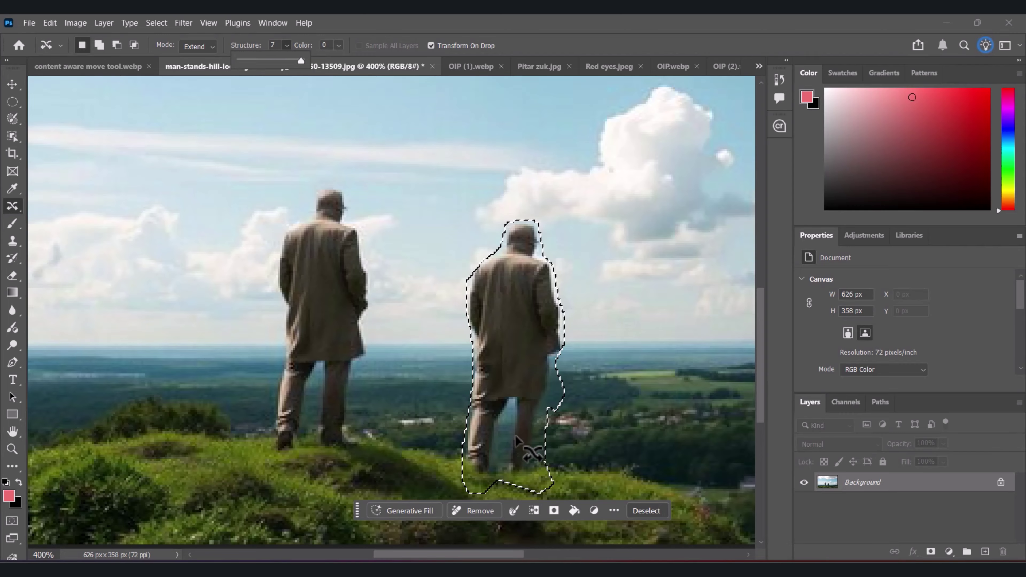
Try a Color value of 8 on the copied man, return it to 0, and deselect.
left_click(340, 45)
left_click_drag(399, 65, 389, 64)
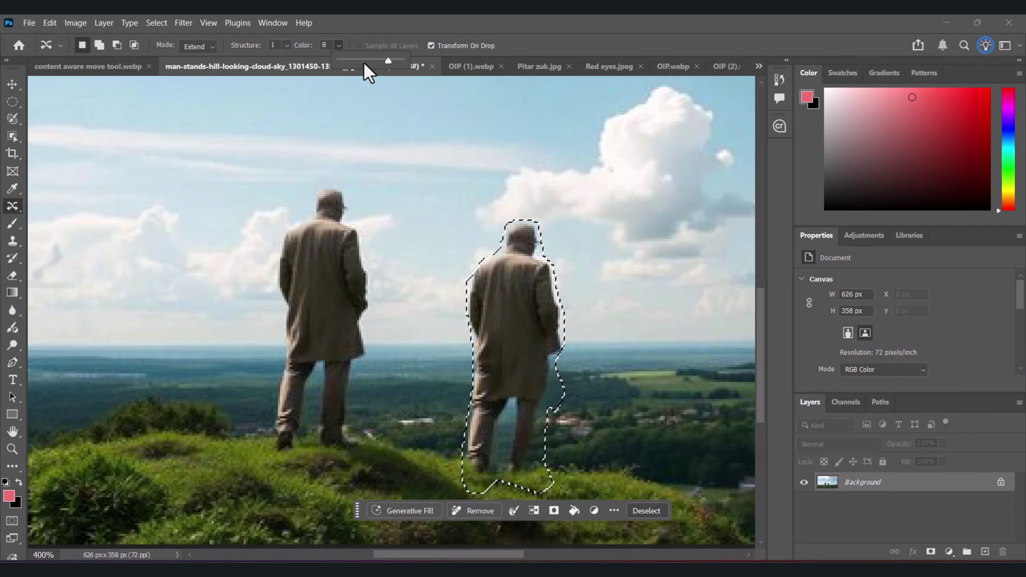
double_click(370, 23)
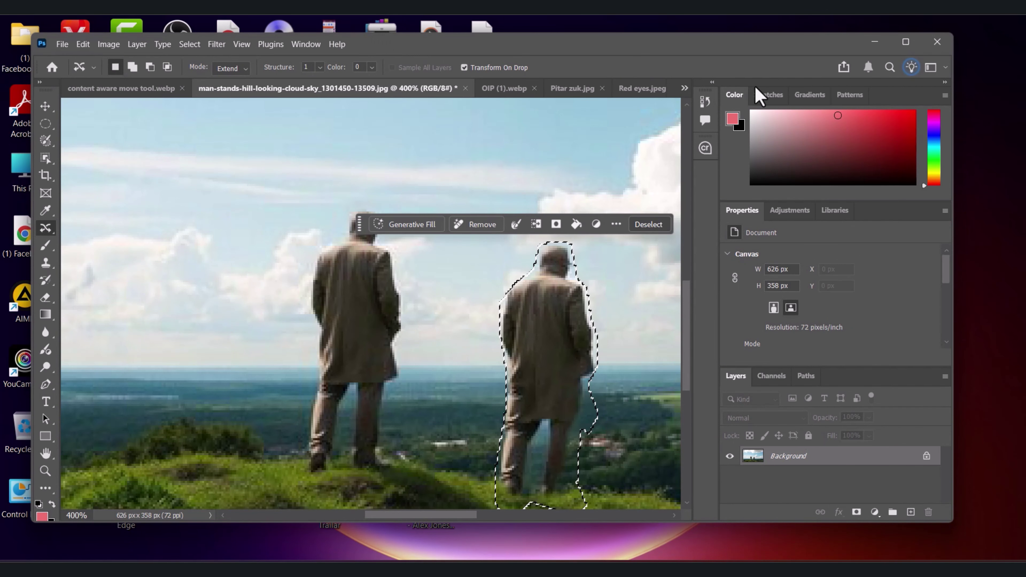
left_click(908, 42)
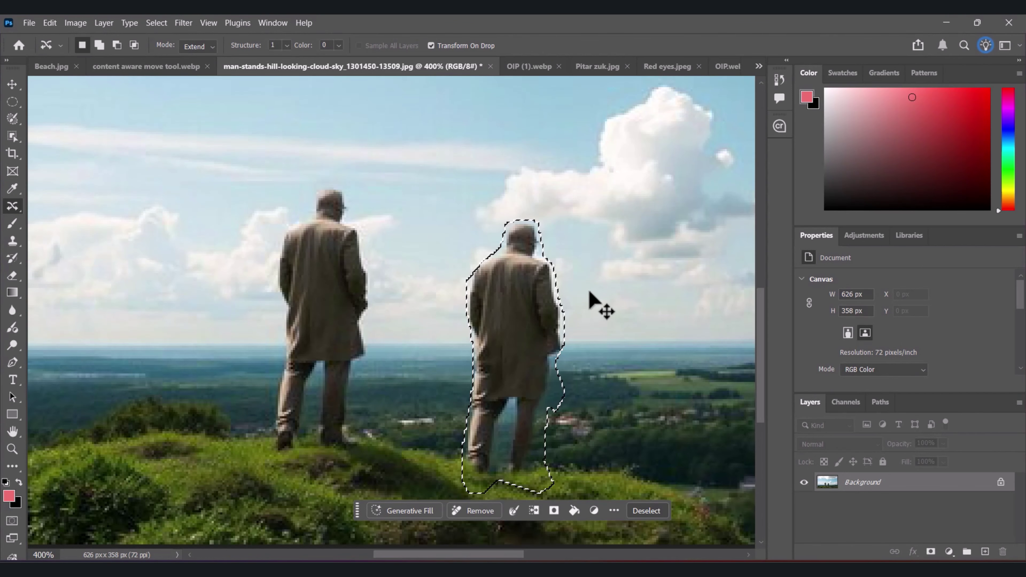
key("ctrl+d")
Activate the Red Eye Tool and switch to the Red eyes.jpeg image, showing the child's whole face.
right_click(14, 210)
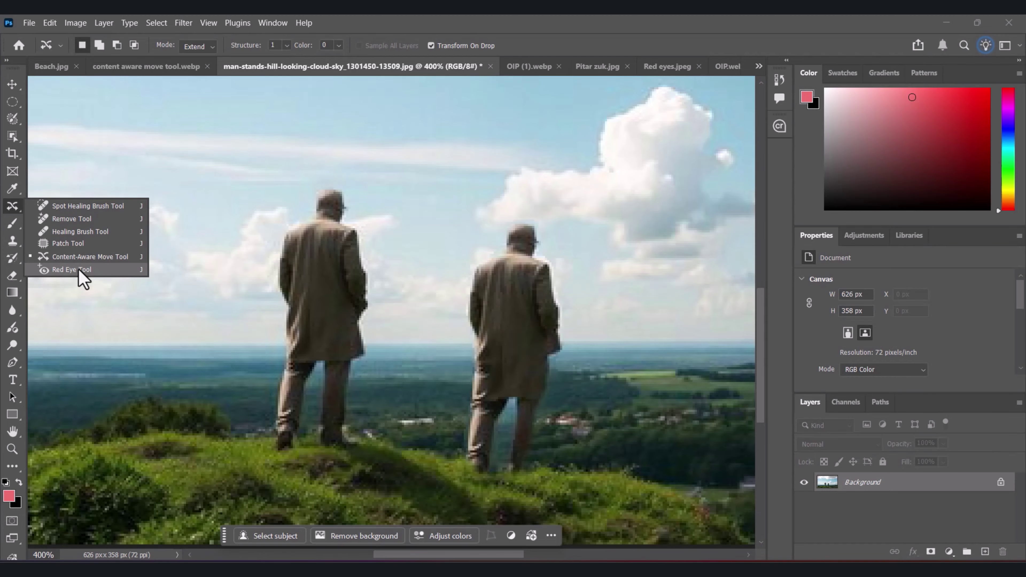
left_click(80, 271)
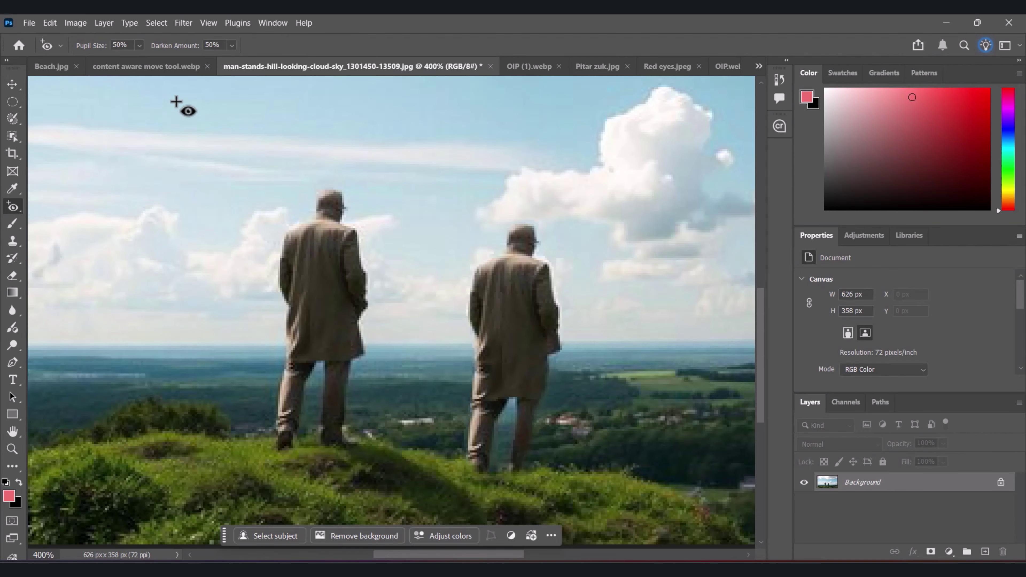
left_click(159, 79)
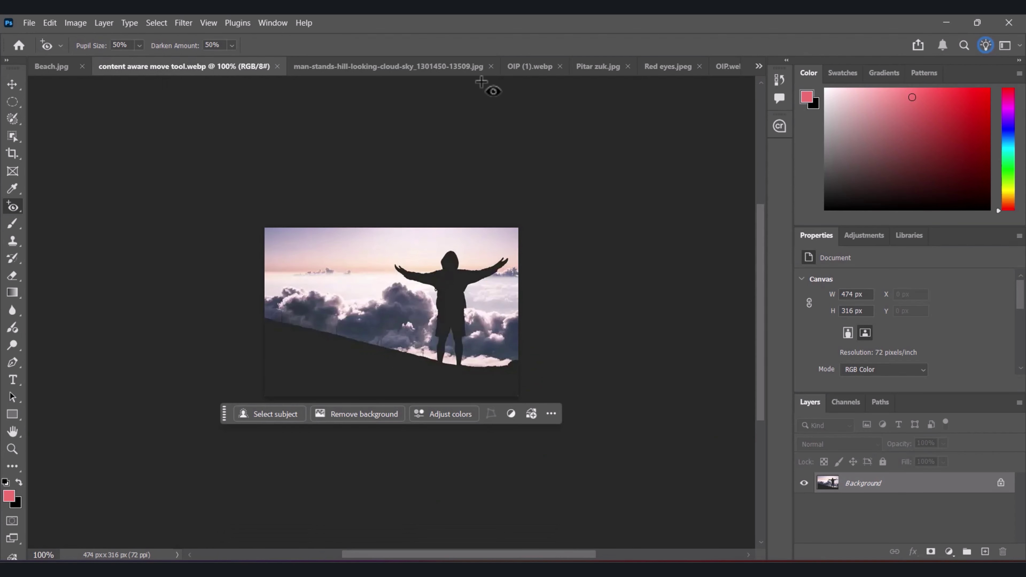
left_click(598, 75)
left_click(683, 67)
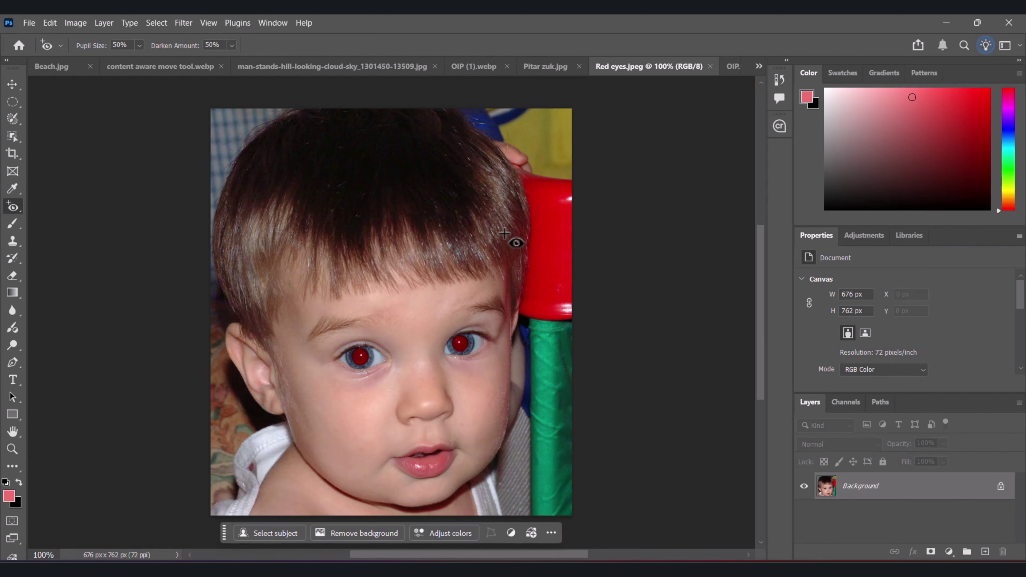
key("ctrl+plus")
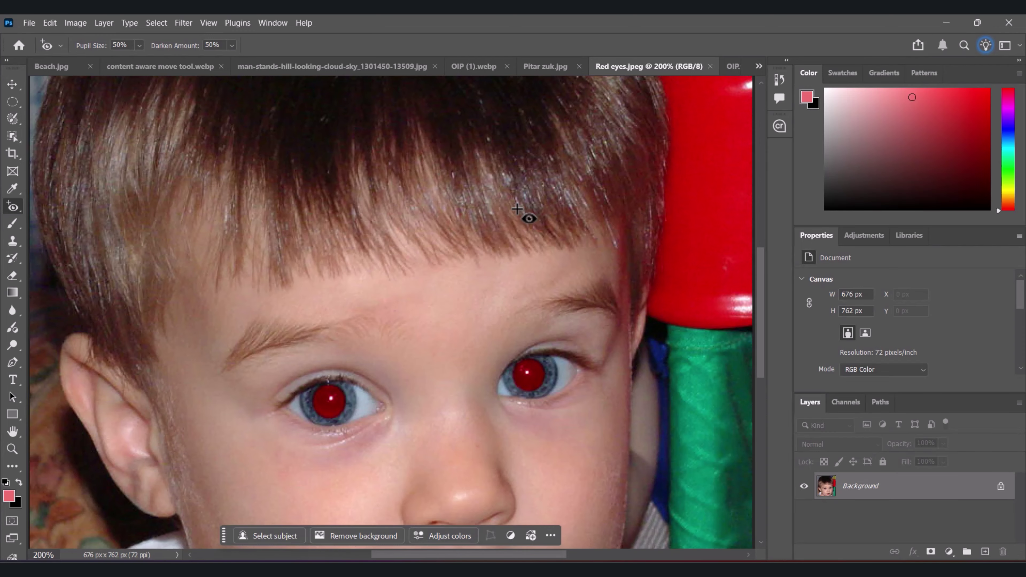
key("ctrl+minus")
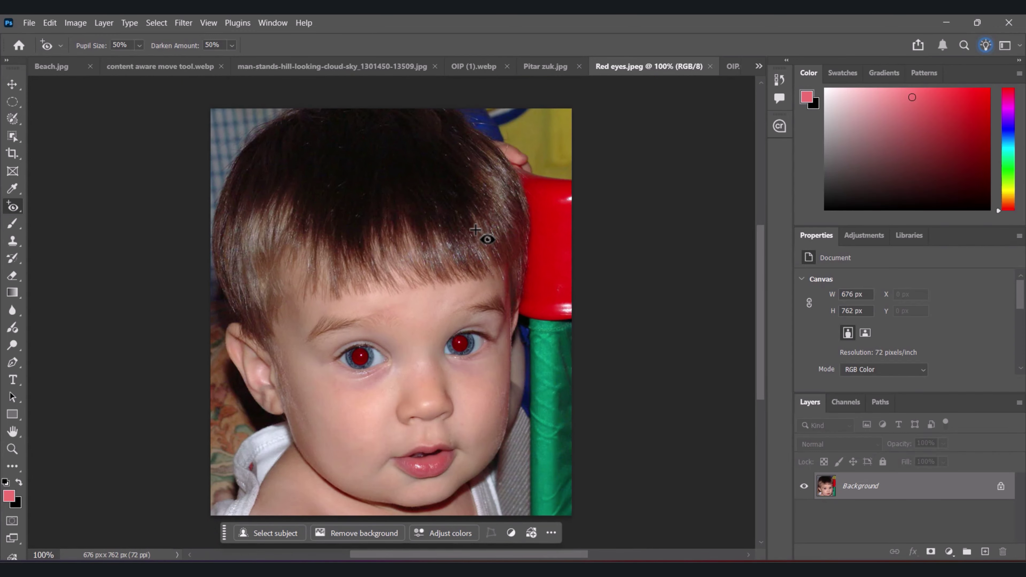
Examine the child's red pupils up close and the Red Eye Tool's Pupil Size and Darken Amount options.
key("ctrl+plus")
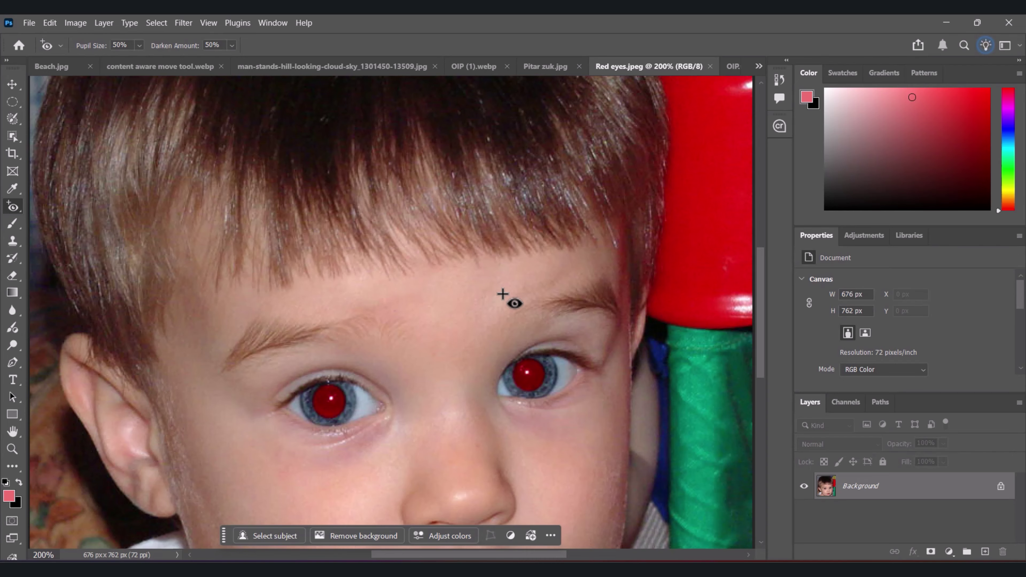
scroll(495, 298, "down", 3)
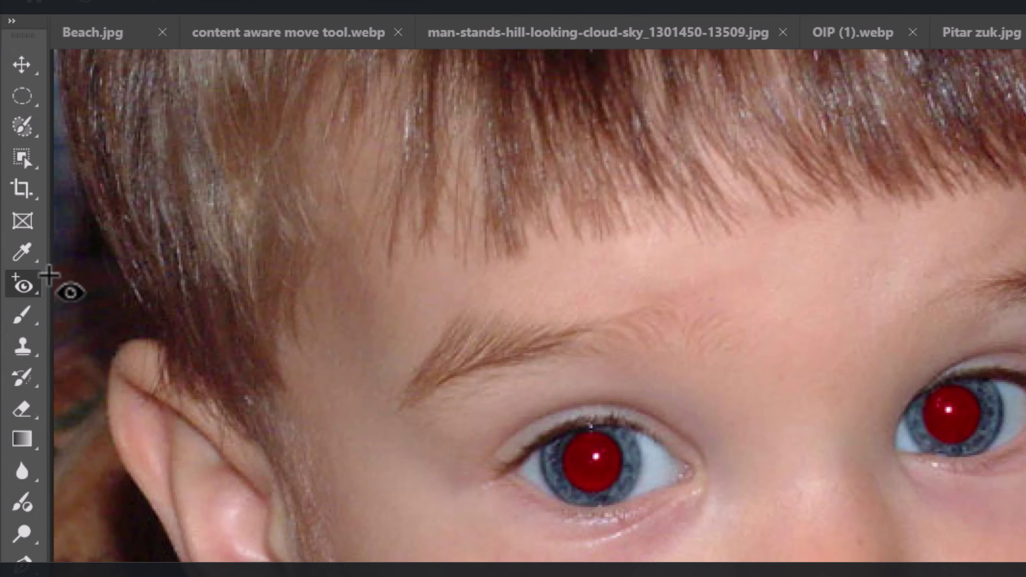
right_click(13, 207)
left_click(156, 403)
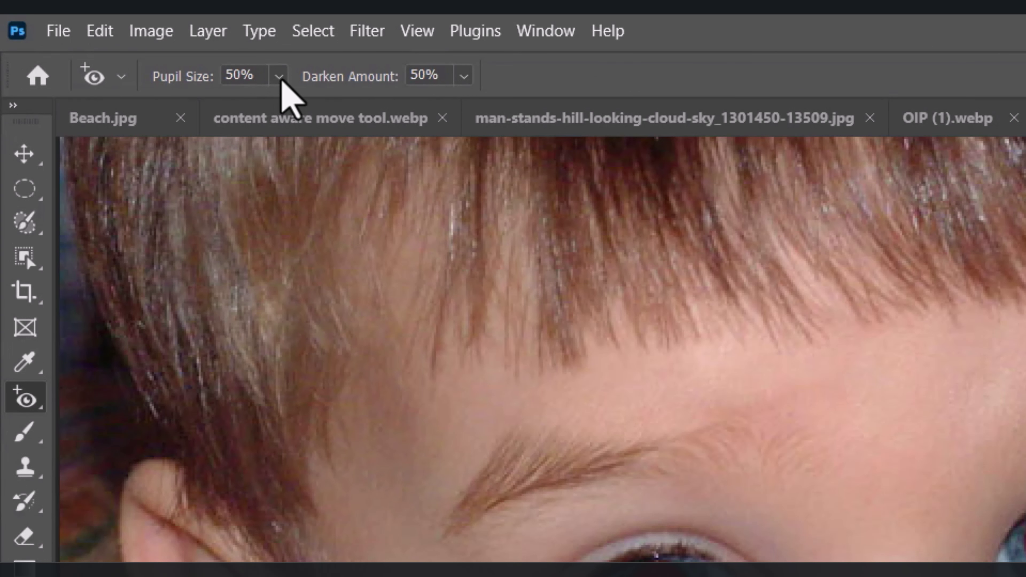
left_click(139, 46)
left_click(282, 81)
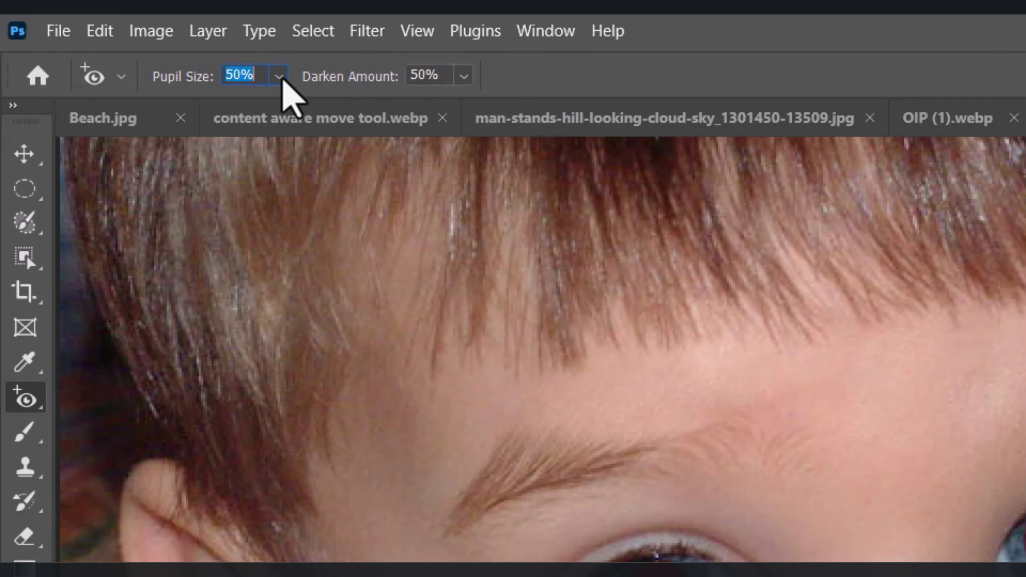
left_click(464, 76)
left_click(465, 79)
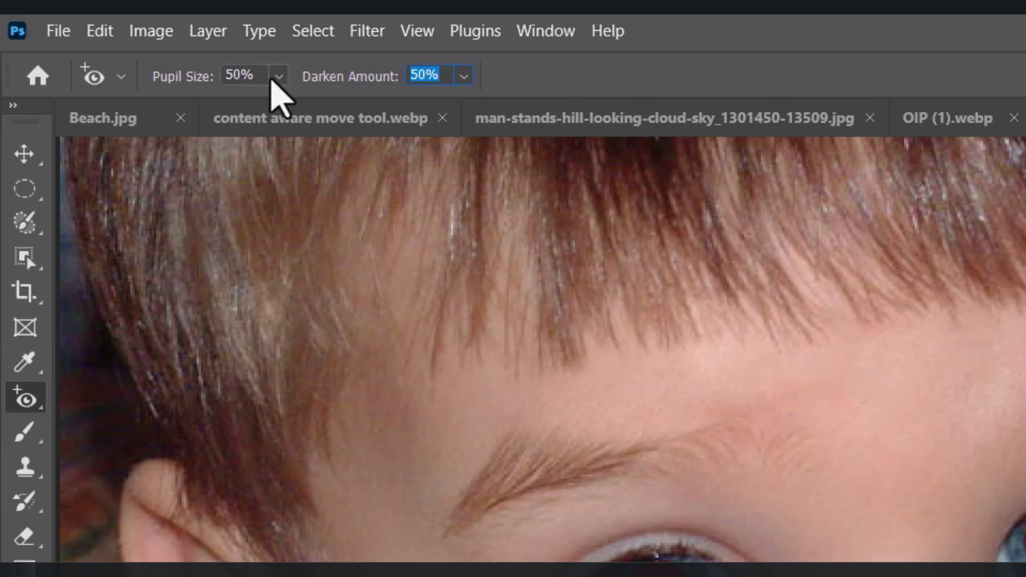
left_click(748, 83)
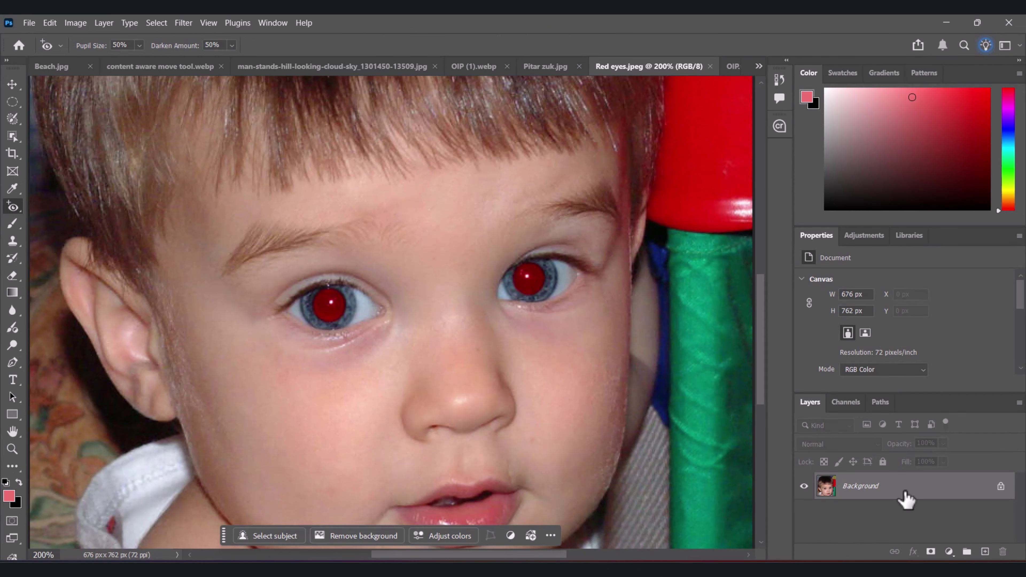
Duplicate the Background layer and remove the red from both pupils with the Red Eye Tool at 50% Pupil Size and 50% Darken Amount.
key("ctrl+j")
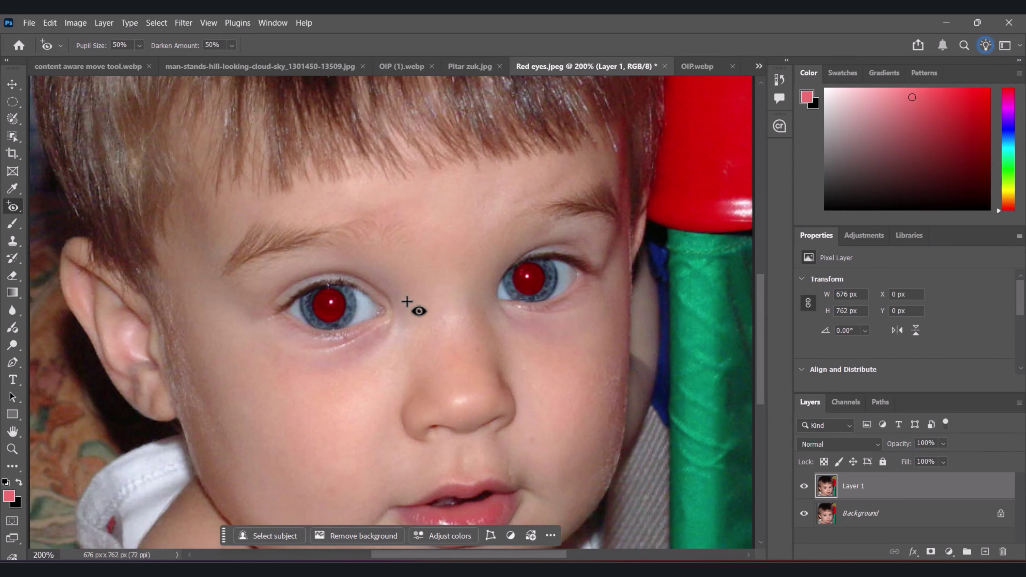
left_click(329, 306)
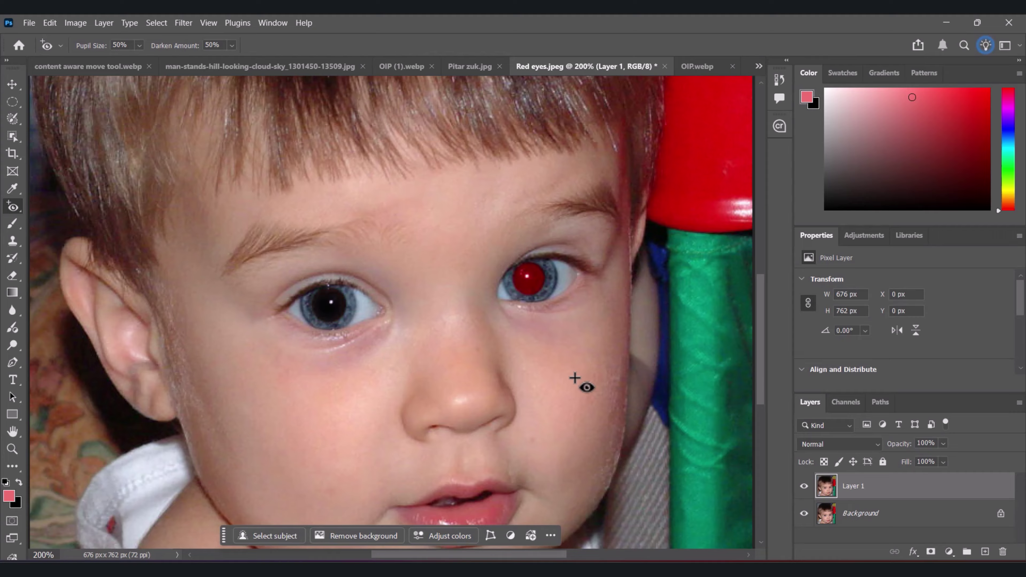
left_click(804, 514)
left_click_drag(495, 247, 582, 315)
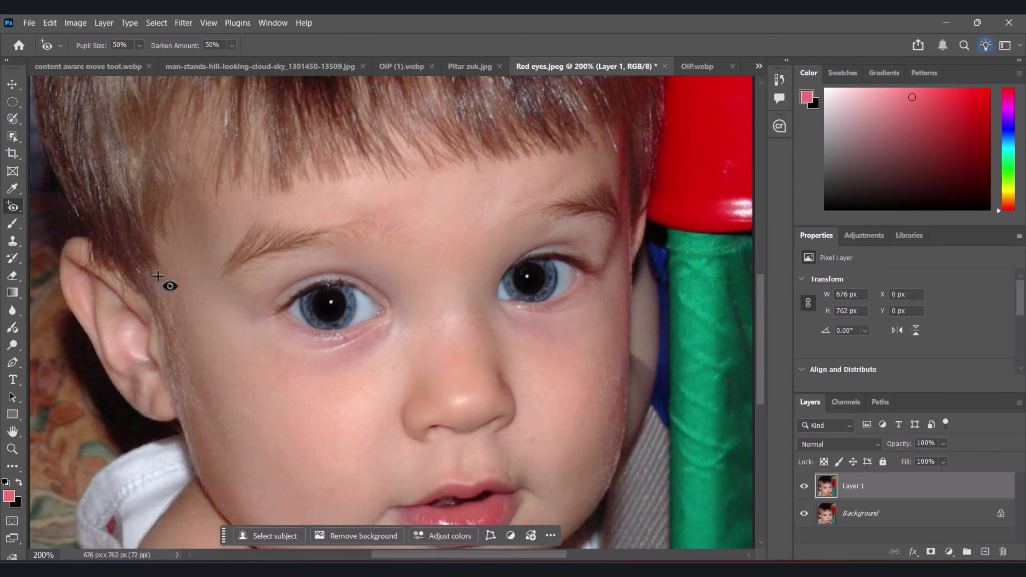
Inspect the corrected pupils up close and hide Layer 1 to compare them with the original eyes.
right_click(13, 206)
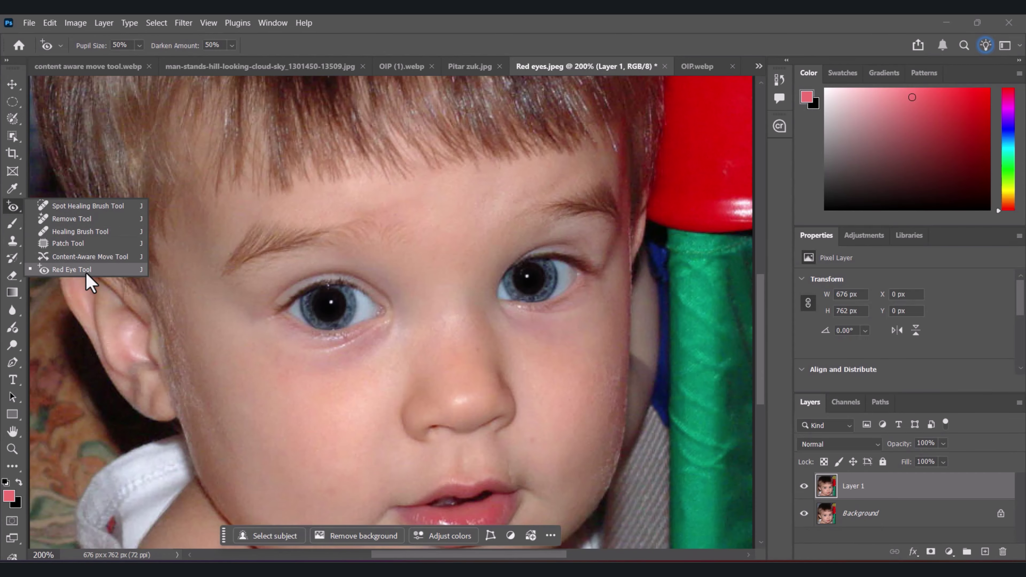
key("ctrl+plus")
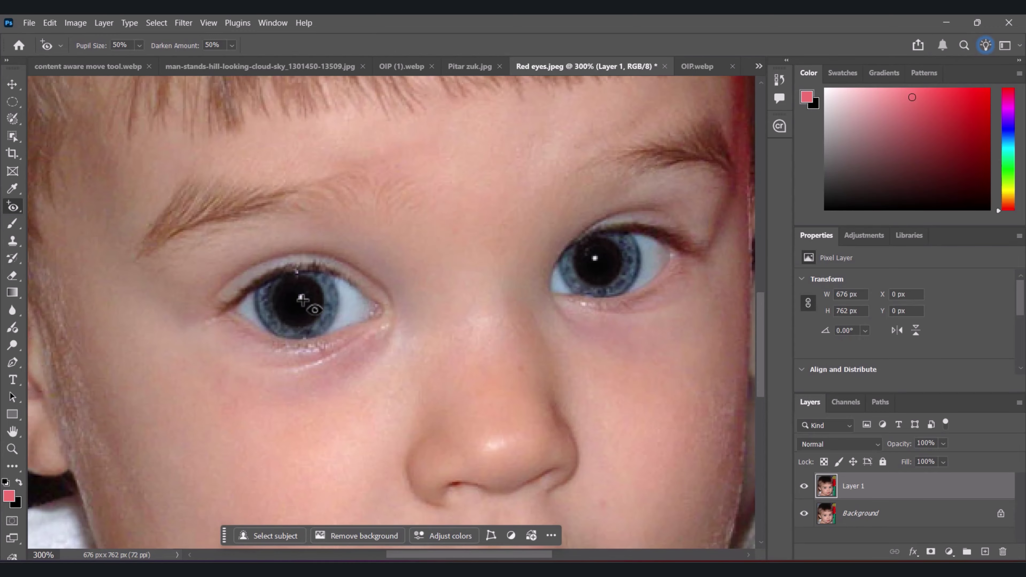
key("ctrl+minus")
key("ctrl+minus")
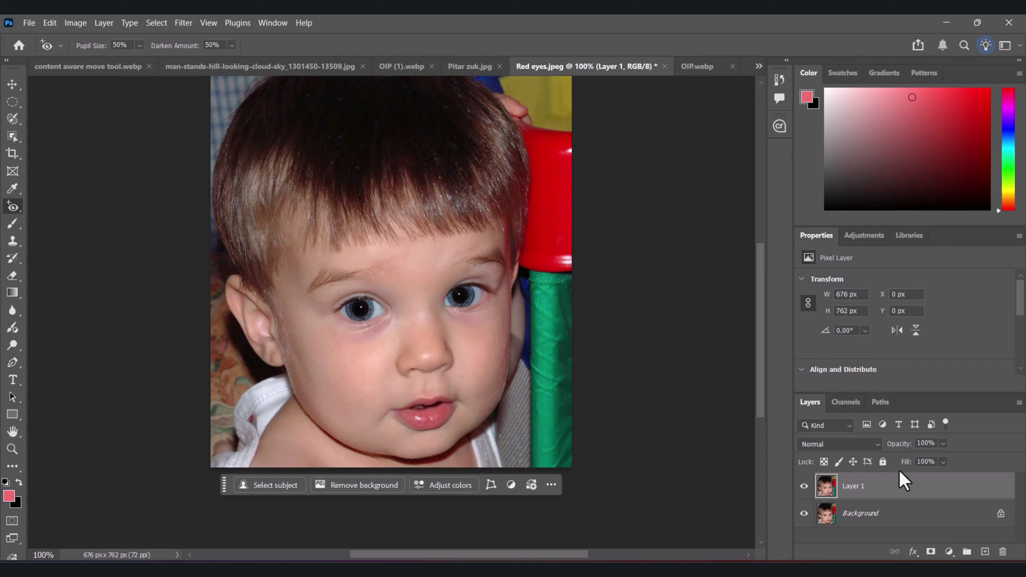
left_click(804, 486)
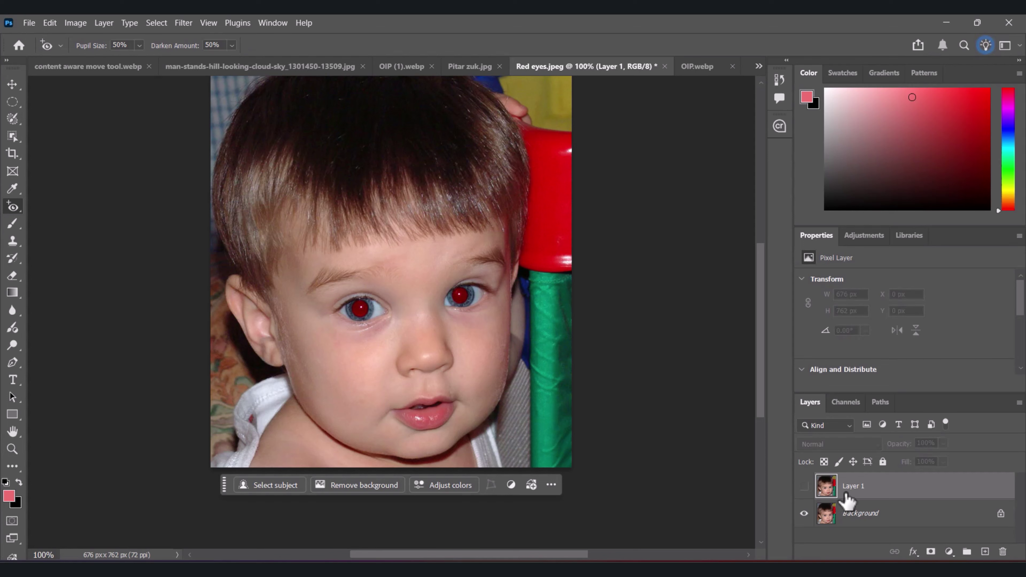
Replace Layer 1 with a fresh duplicate of the Background layer and set the Red Eye Tool's Darken Amount to 25%.
left_click(894, 521)
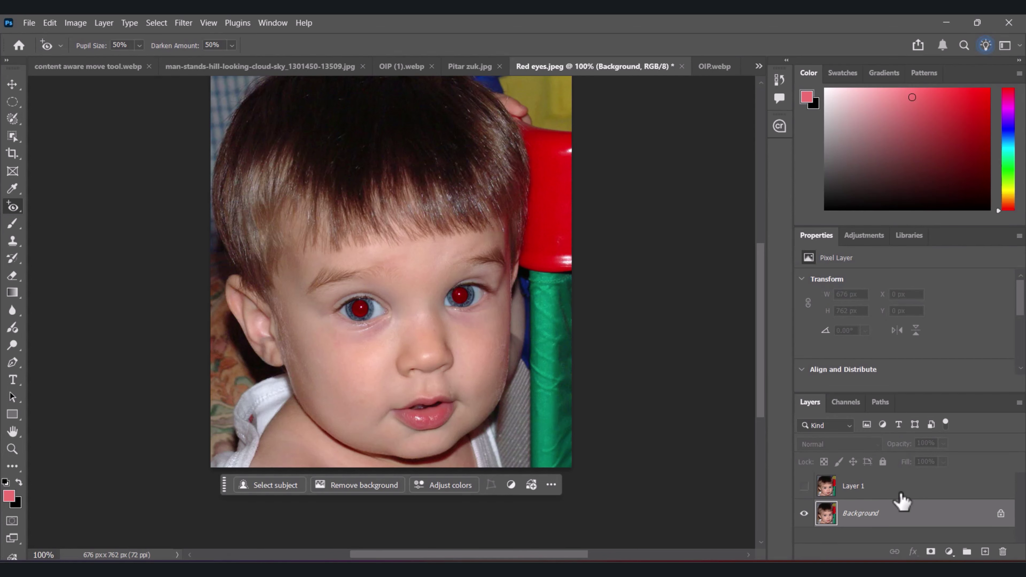
key("ctrl+j")
left_click(232, 46)
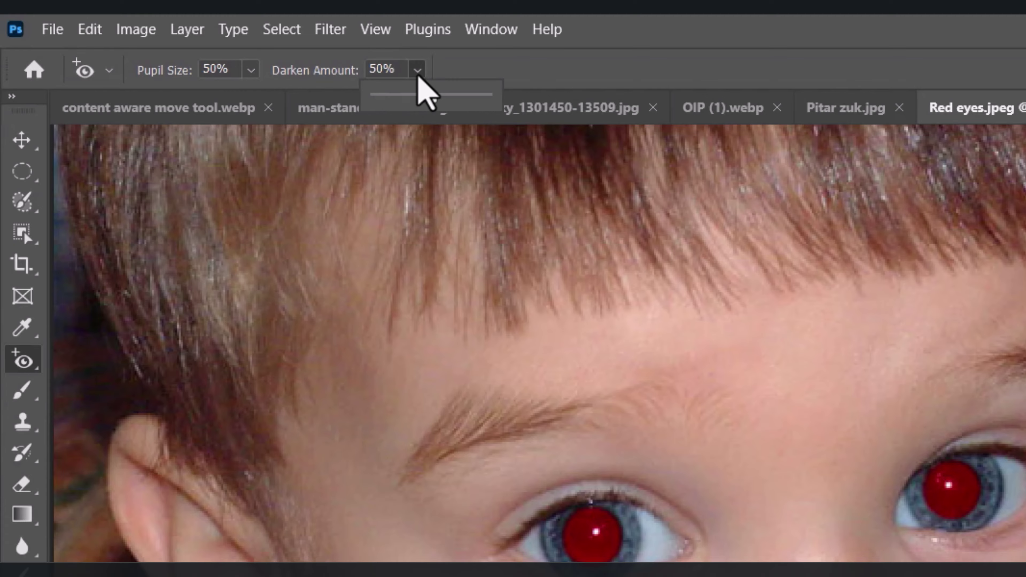
left_click(407, 70)
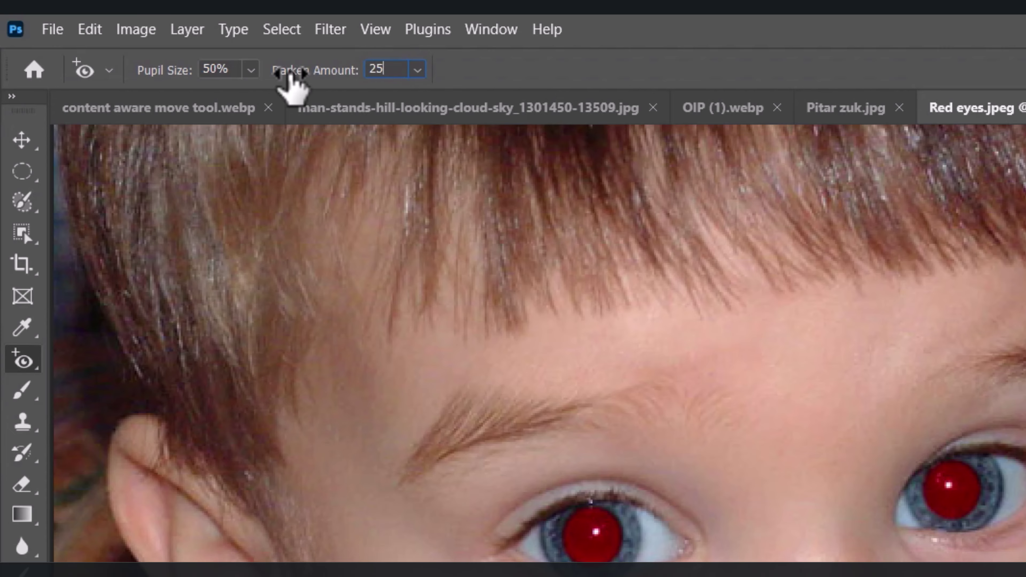
key("Return")
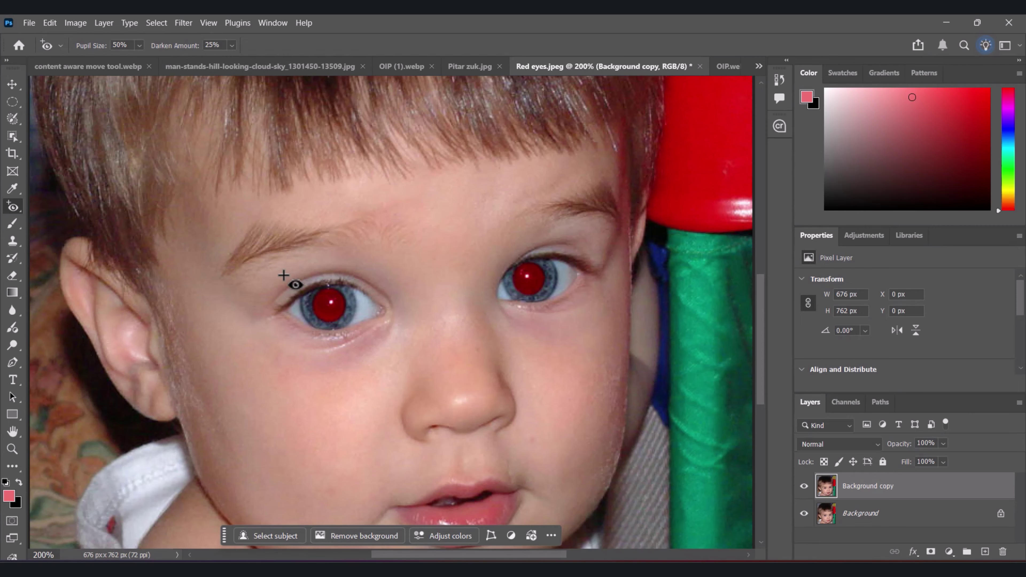
Remove the red from both pupils on the duplicate layer by framing each eye with the Red Eye Tool, undoing and repeating the first eye.
left_click_drag(293, 280, 382, 350)
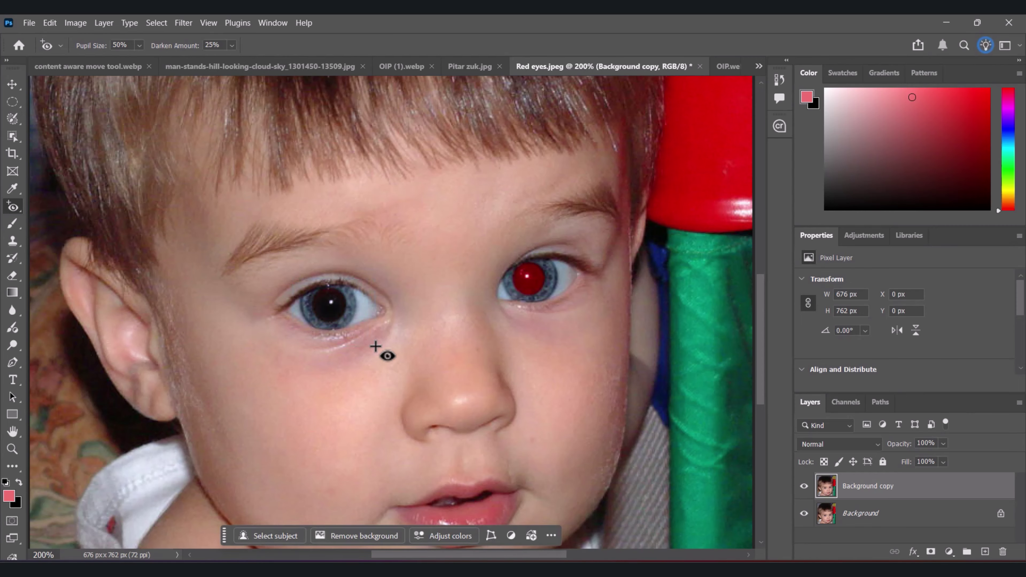
key("ctrl+z")
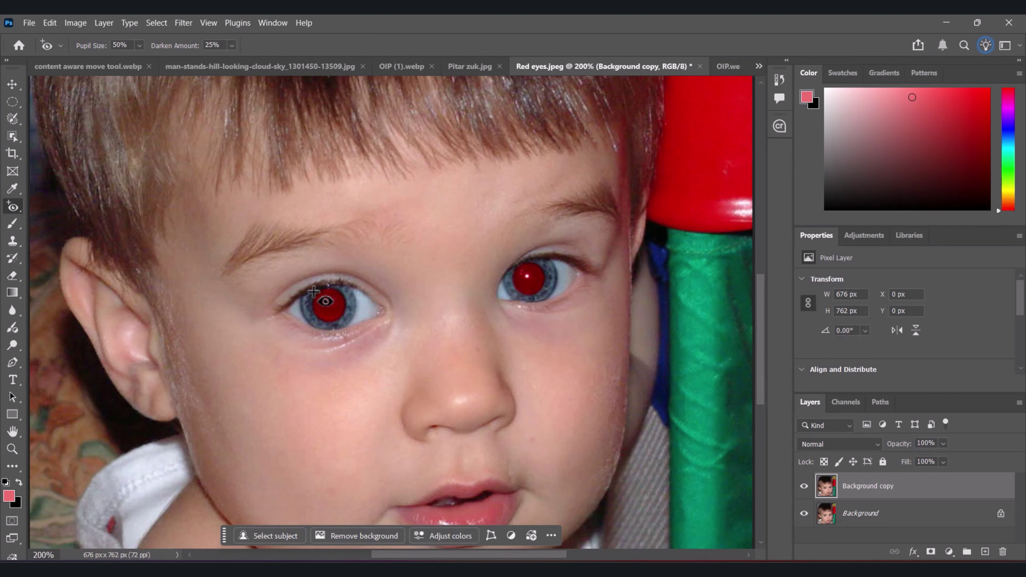
left_click_drag(291, 274, 392, 355)
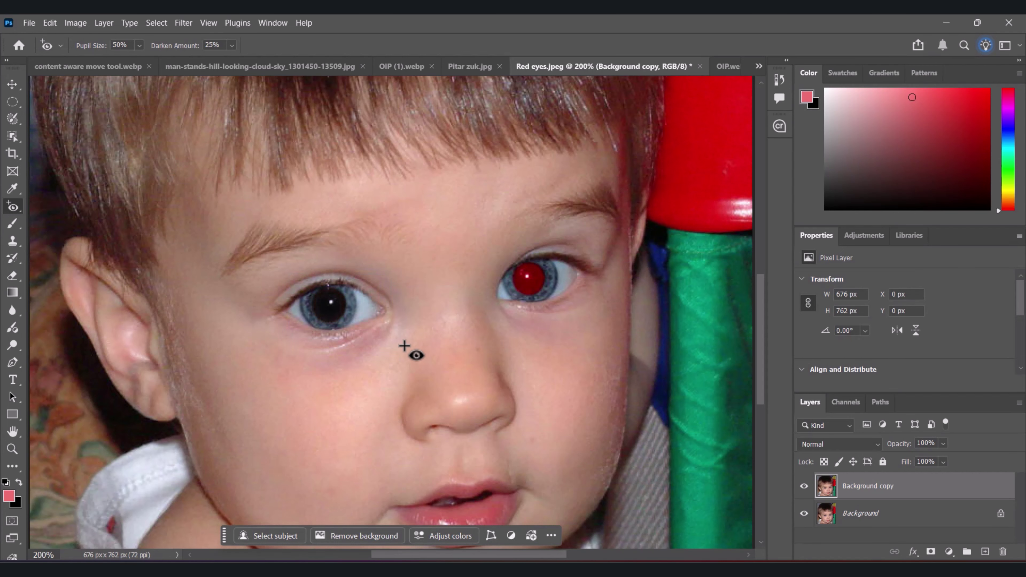
left_click_drag(498, 245, 582, 332)
key("ctrl+minus")
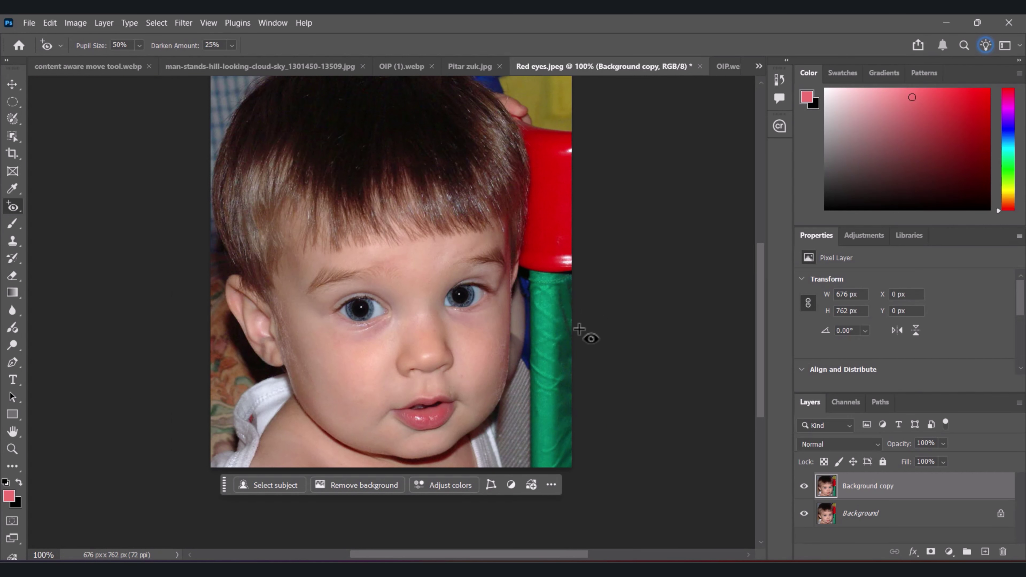
key("ctrl+minus")
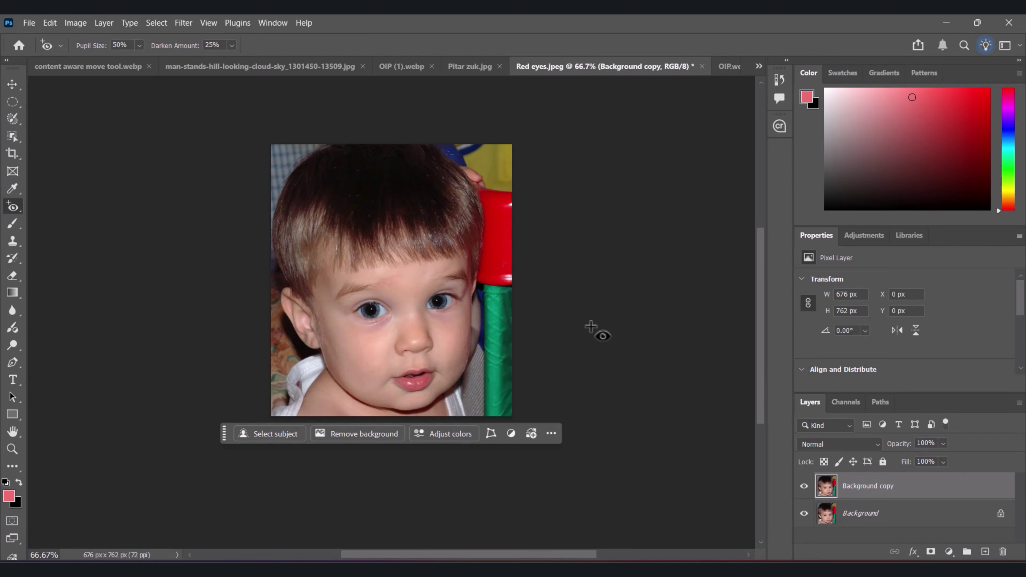
Switch from the Red Eye Tool to the Move Tool, keeping the program window maximized.
right_click(12, 208)
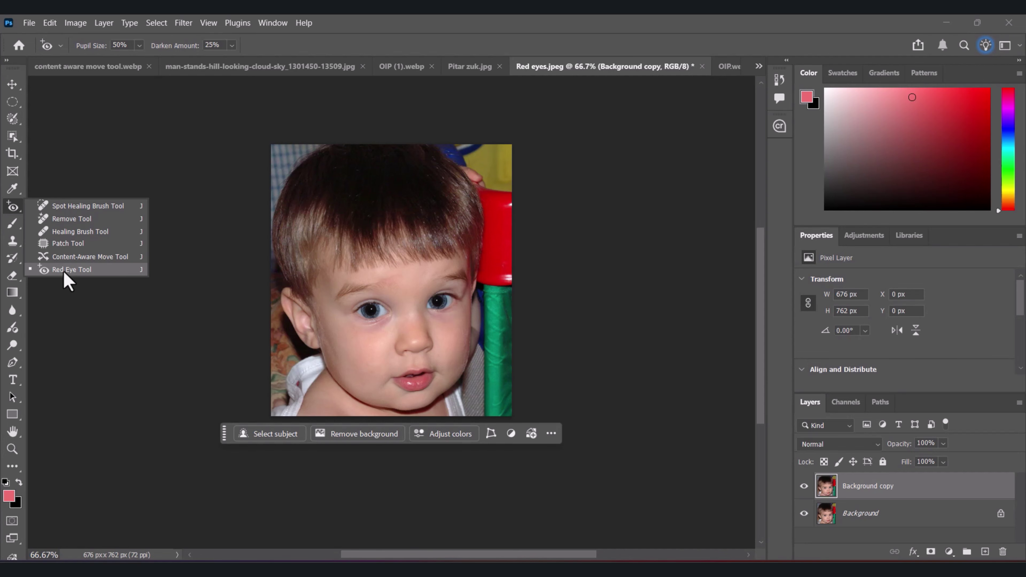
left_click(13, 210)
left_click(12, 85)
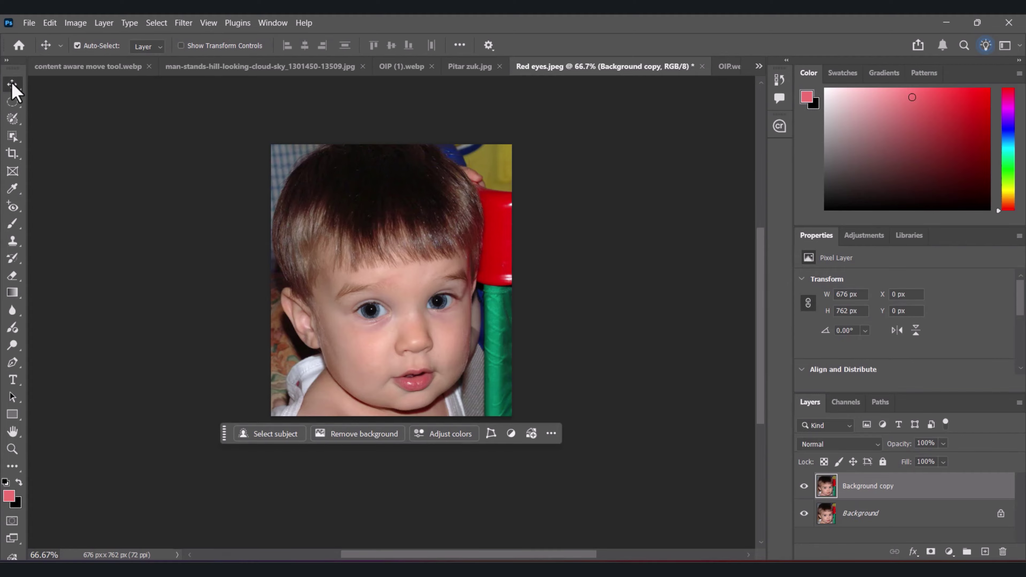
double_click(419, 30)
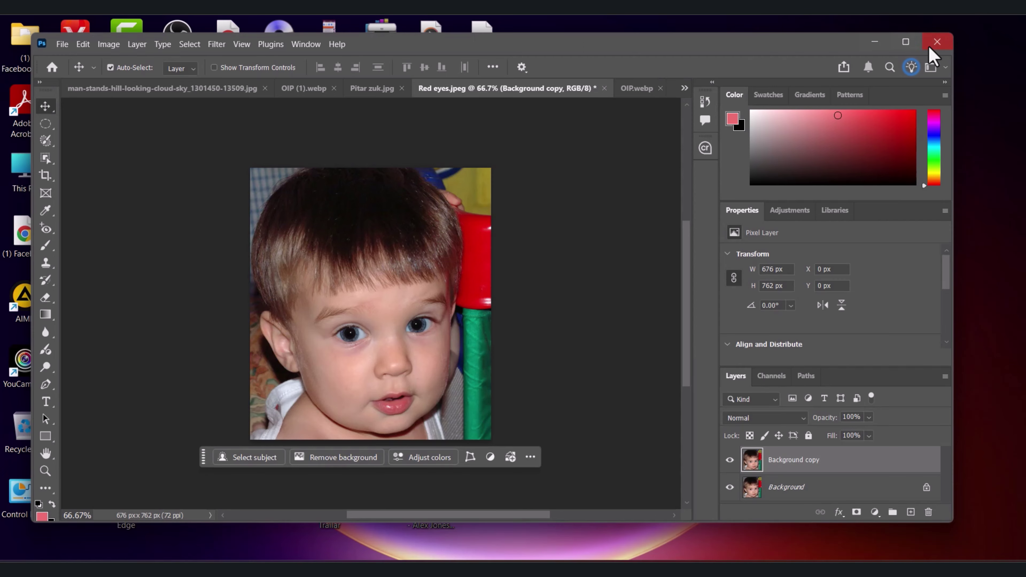
left_click(908, 42)
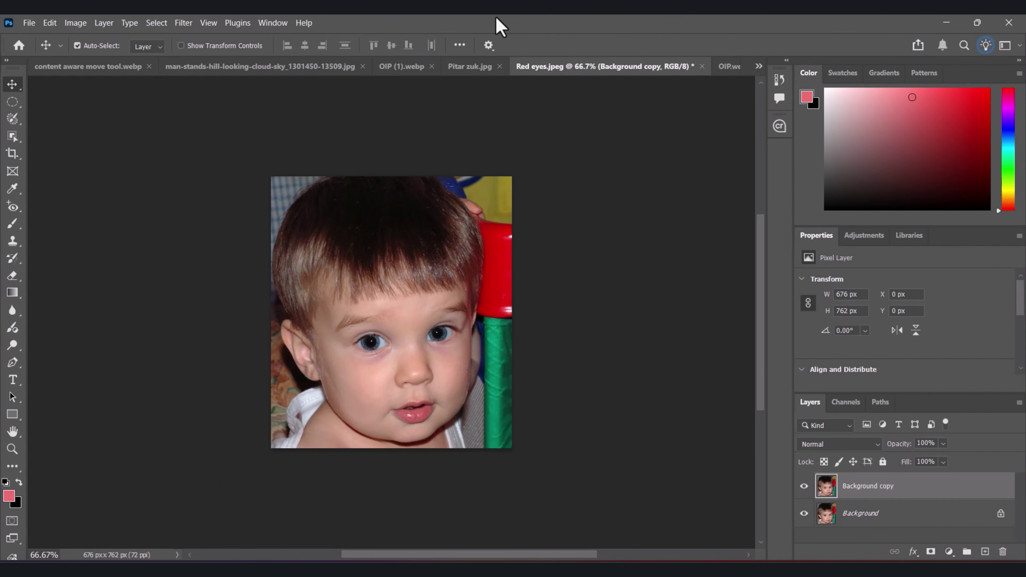